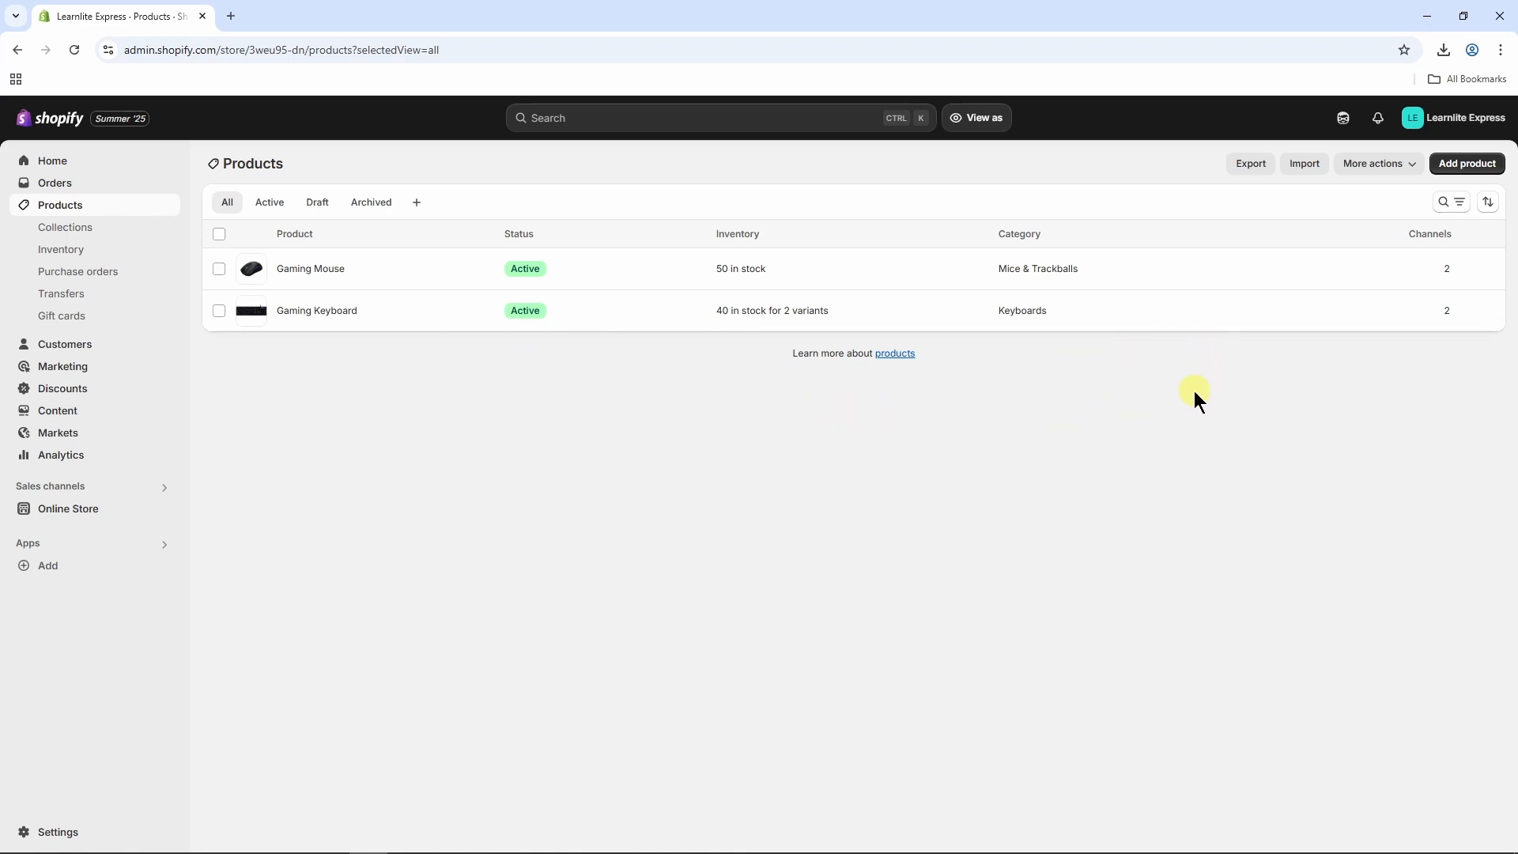
Step: After trying bulk actions on the gaming products, open the Shopify App Store from Apps > Add
{"action": "left_click", "coordinate": [219, 269]}
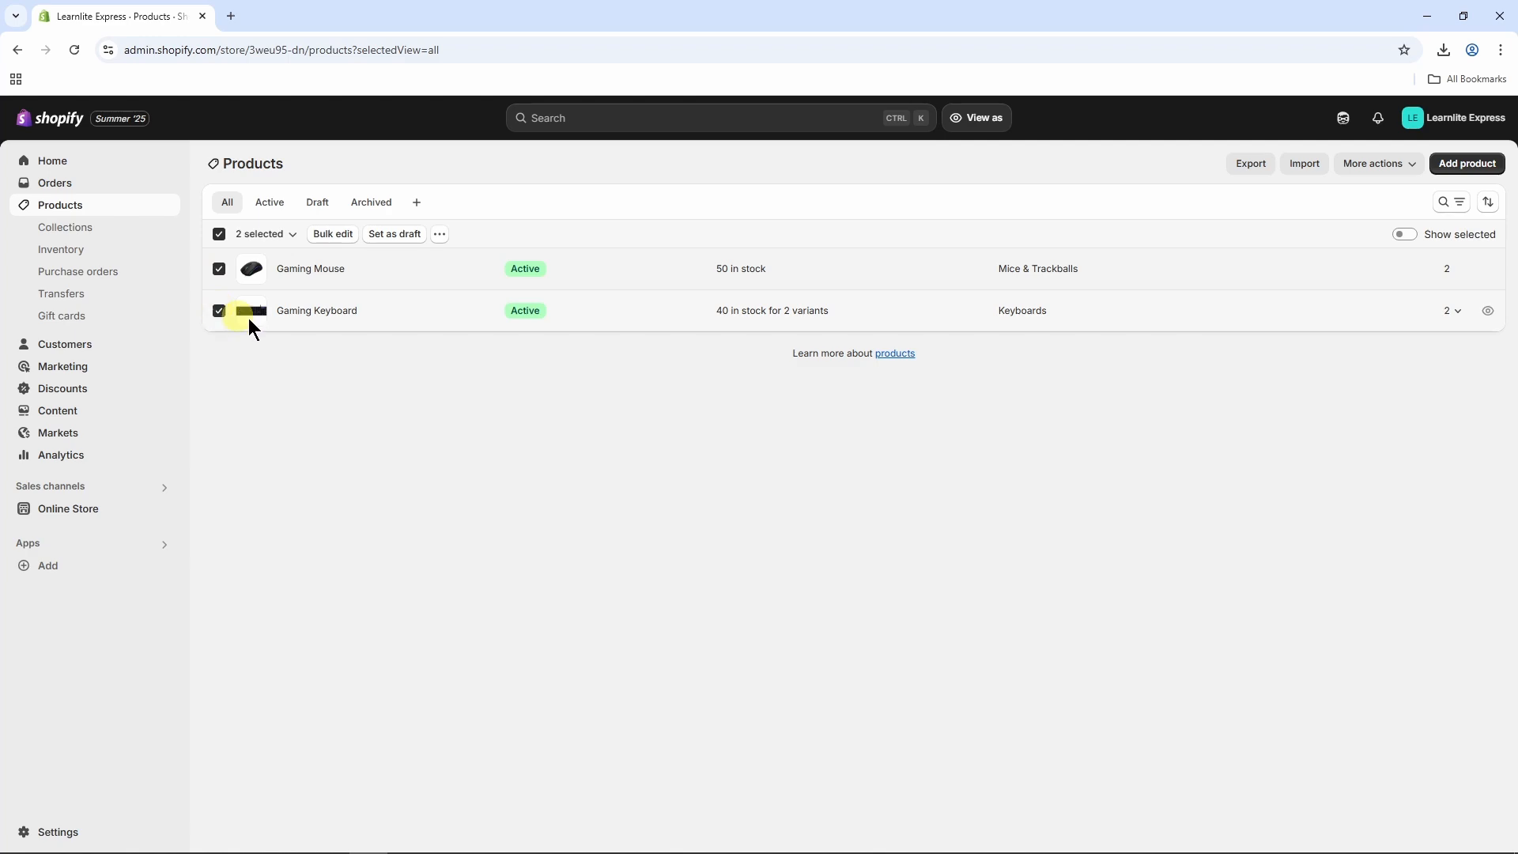
{"action": "left_click", "coordinate": [439, 234]}
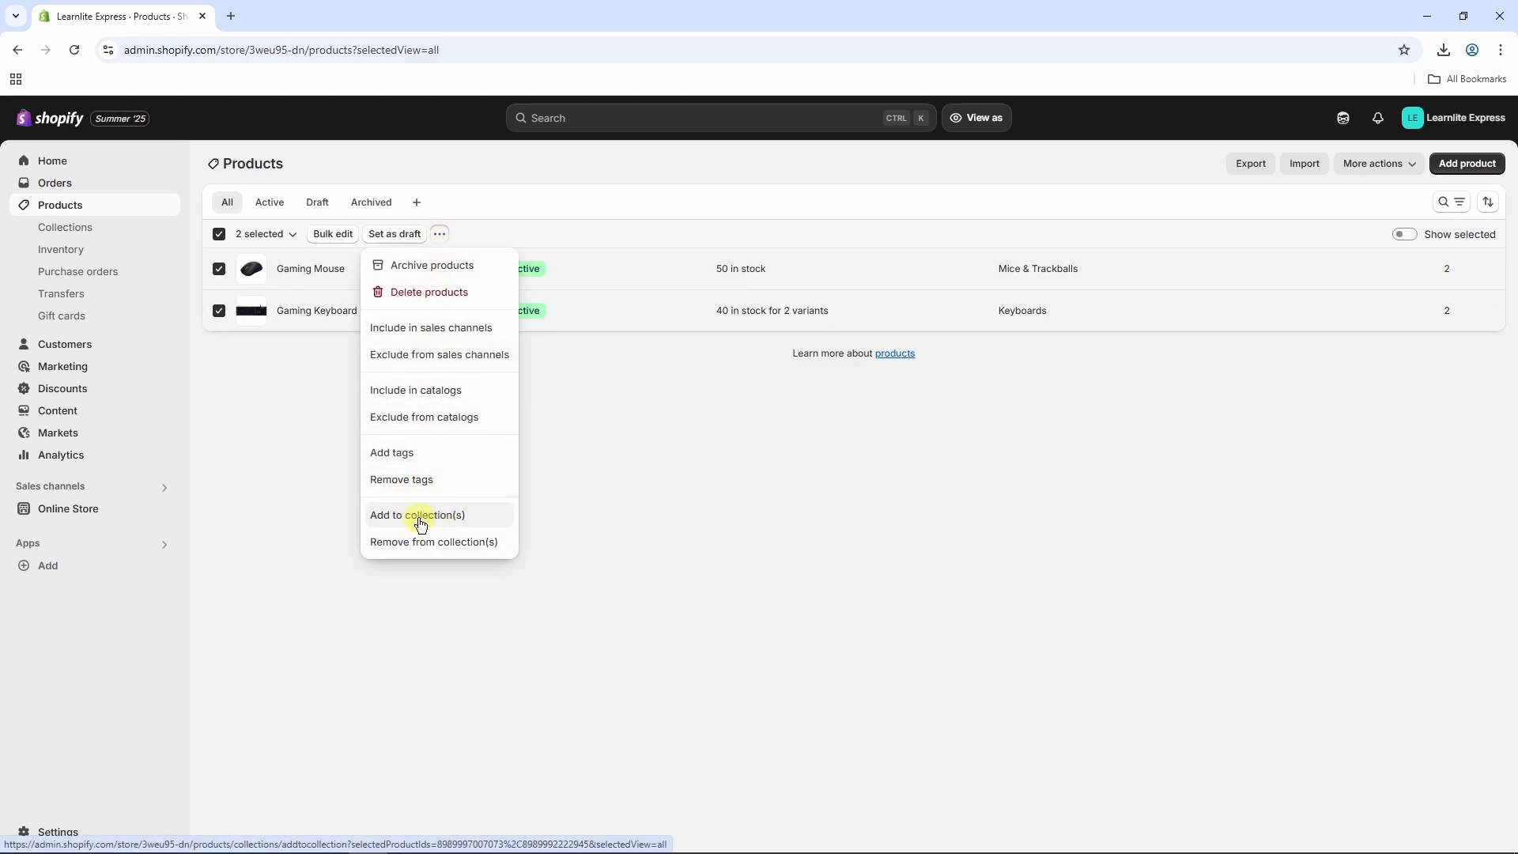
{"action": "left_click", "coordinate": [577, 473]}
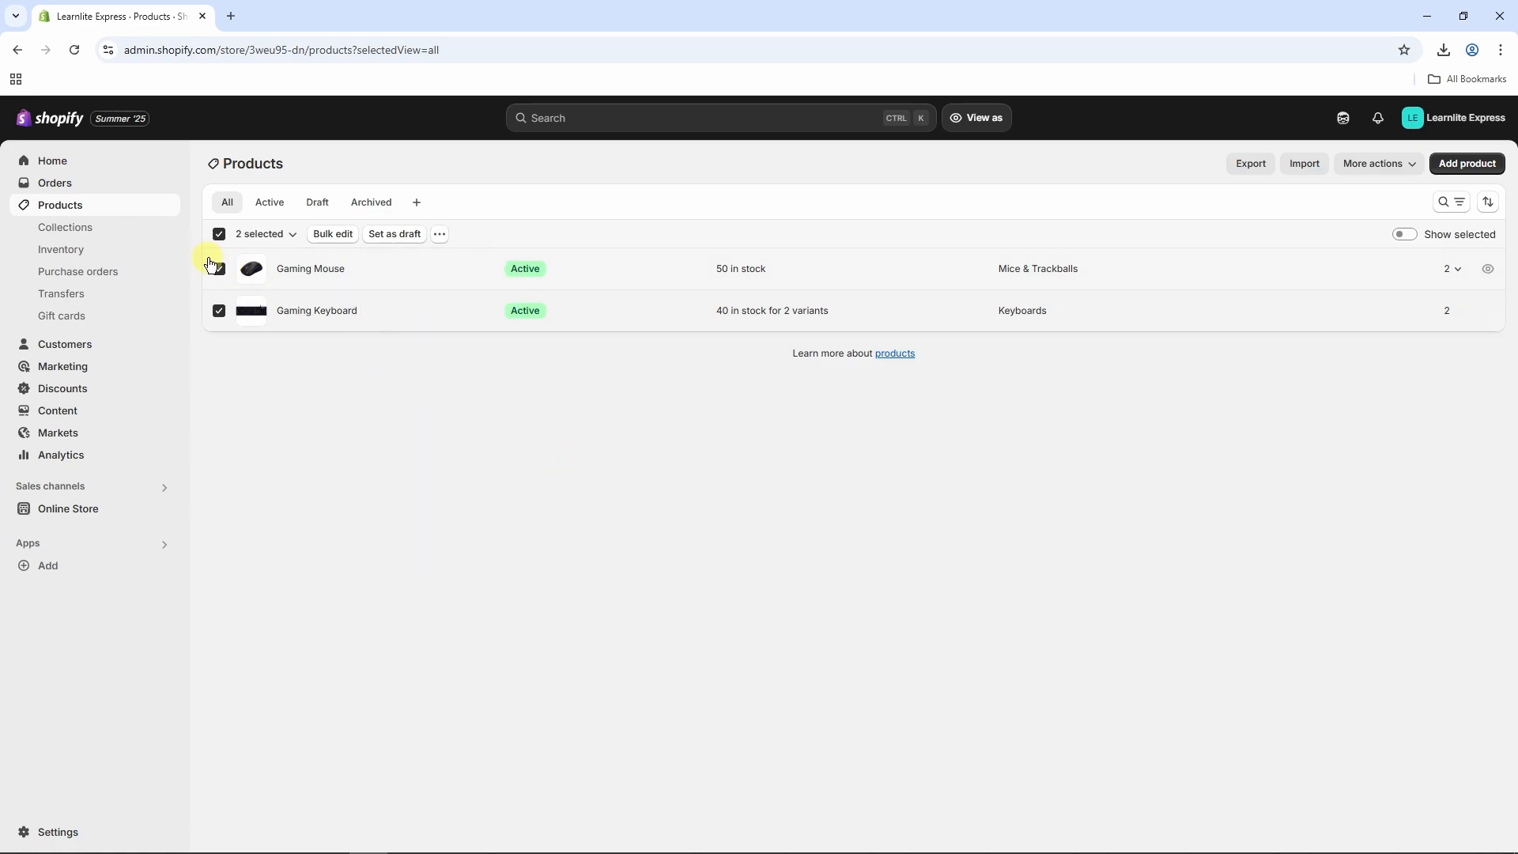
{"action": "left_click", "coordinate": [219, 310]}
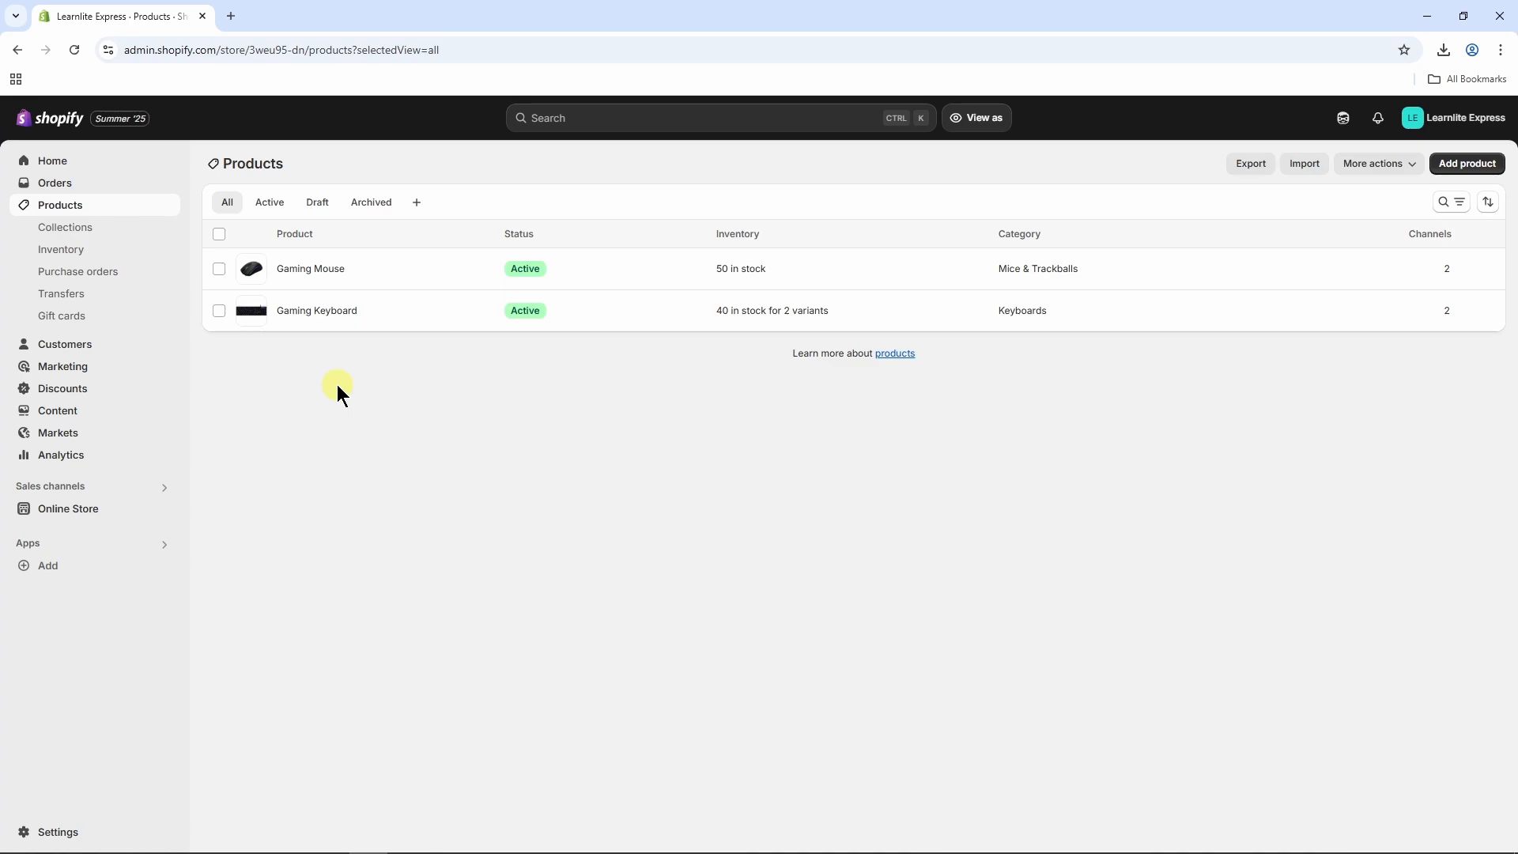
{"action": "left_click", "coordinate": [66, 568]}
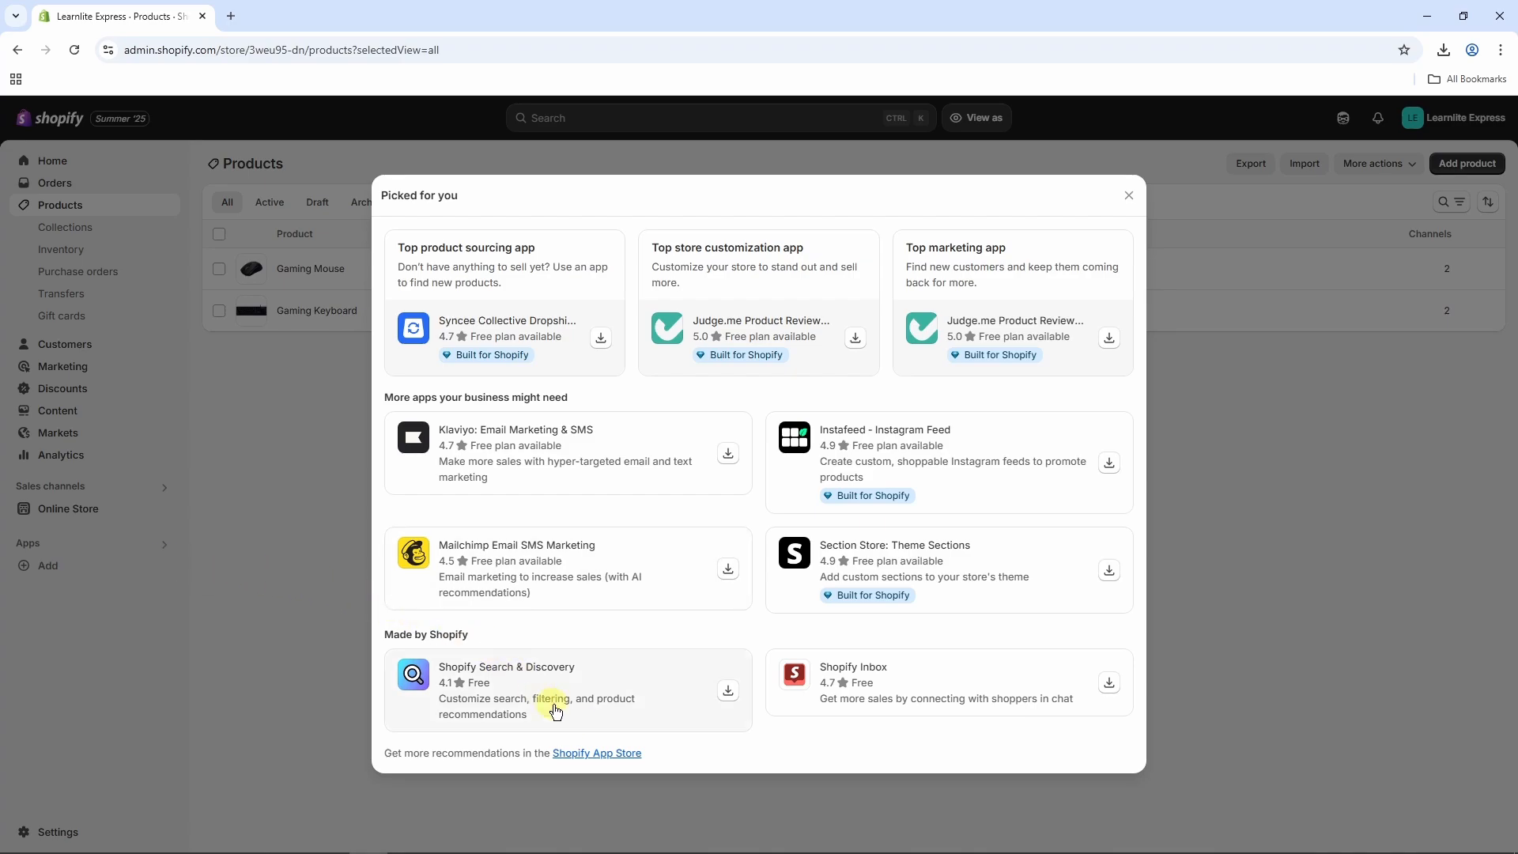
{"action": "left_click", "coordinate": [585, 755]}
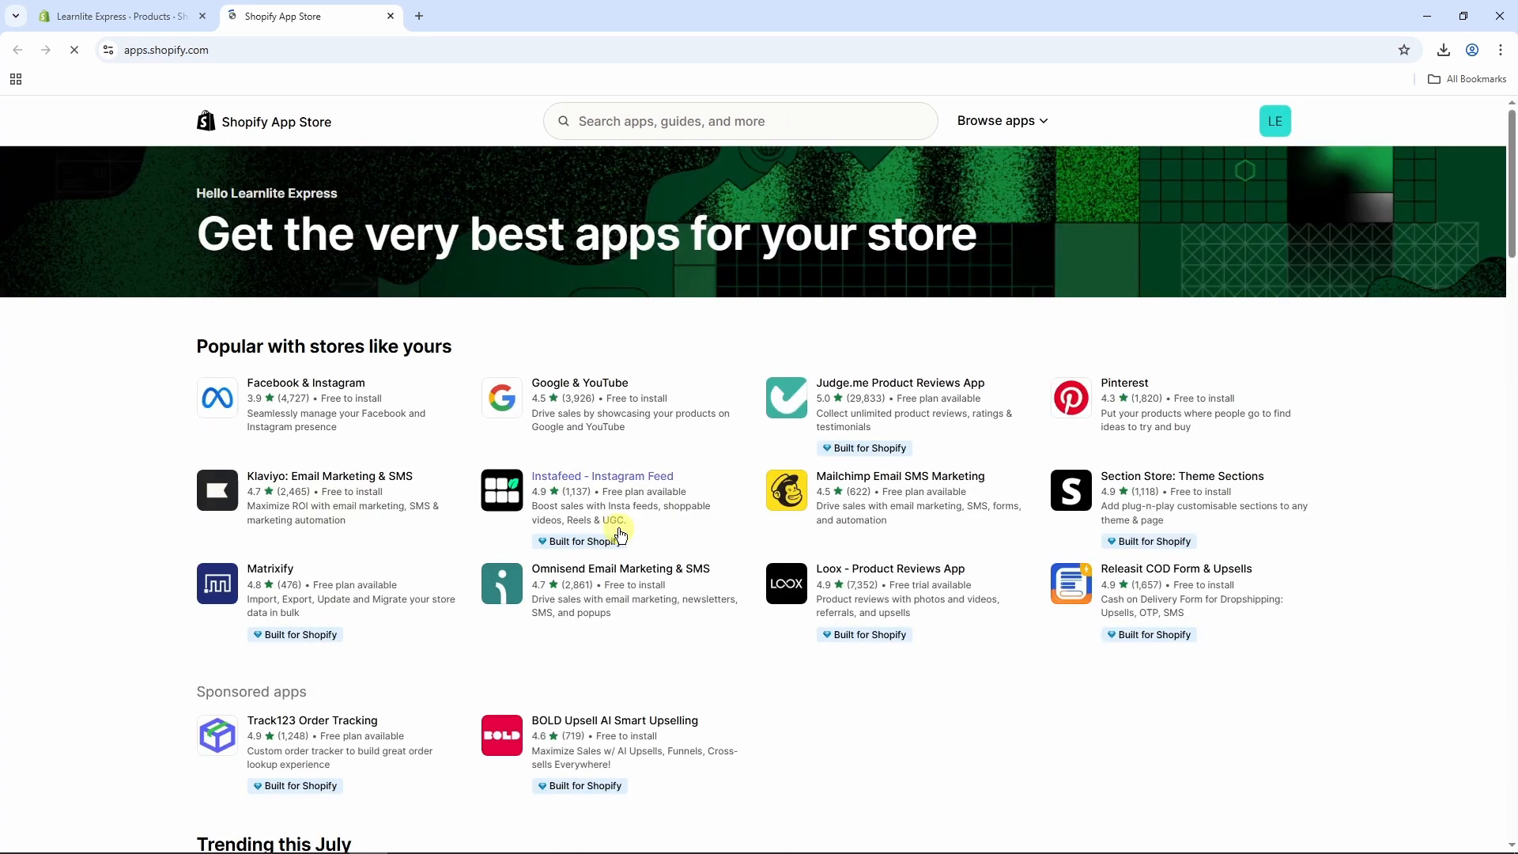
Step: Search the App Store for 'bund' and install the Shopify Bundles app
{"action": "left_click", "coordinate": [715, 121]}
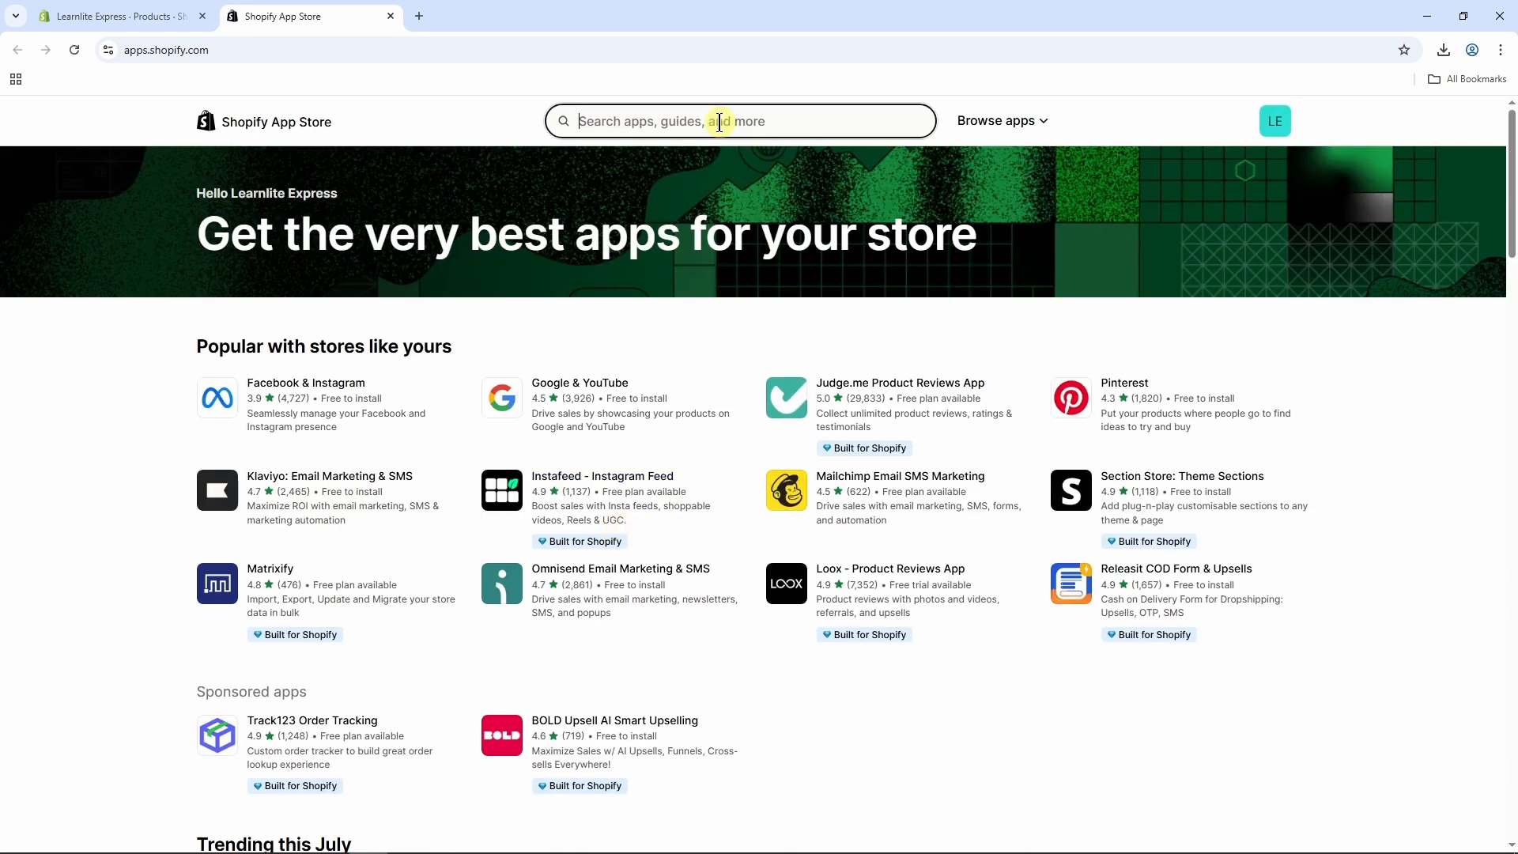
{"action": "type", "text": "bund"}
{"action": "key", "text": "Return"}
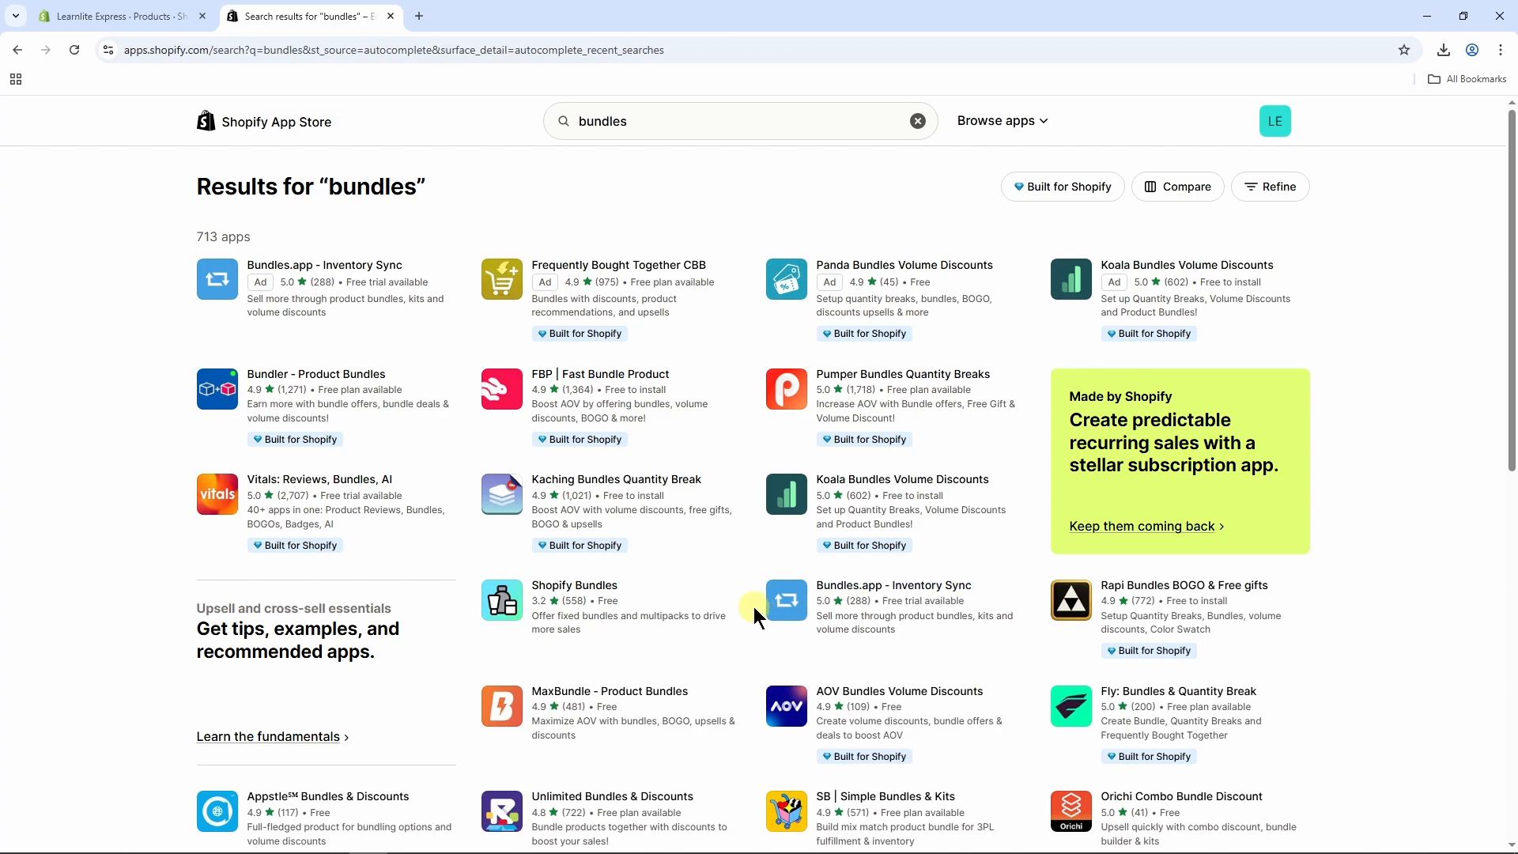
{"action": "left_click", "coordinate": [589, 594]}
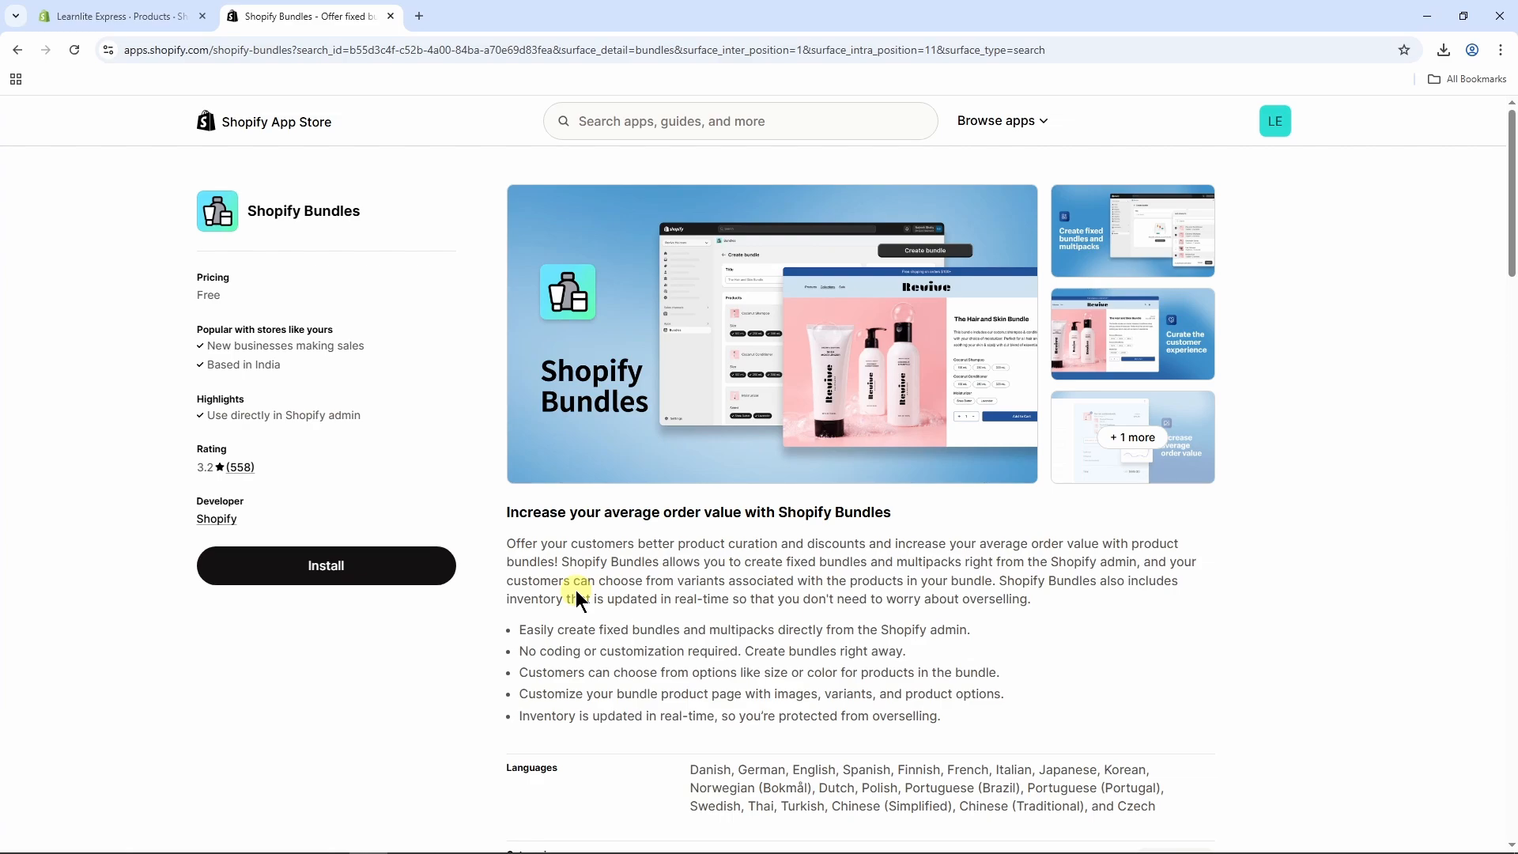
{"action": "left_click", "coordinate": [363, 574]}
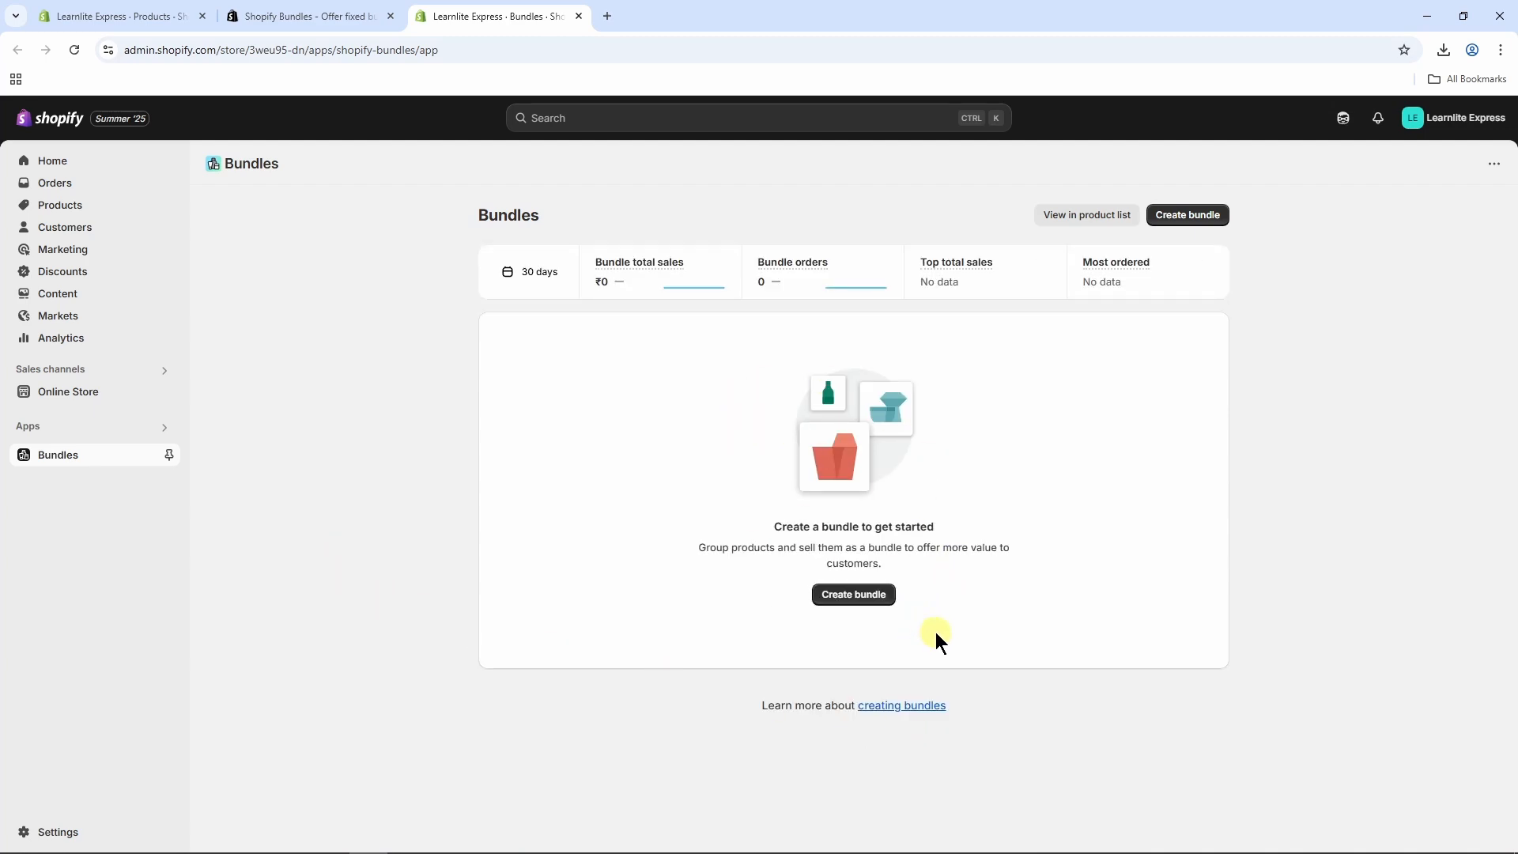
Step: Create a bundle titled 'Keyboard Mouse Combo' containing Gaming Keyboard and Gaming Mouse
{"action": "left_click", "coordinate": [868, 597]}
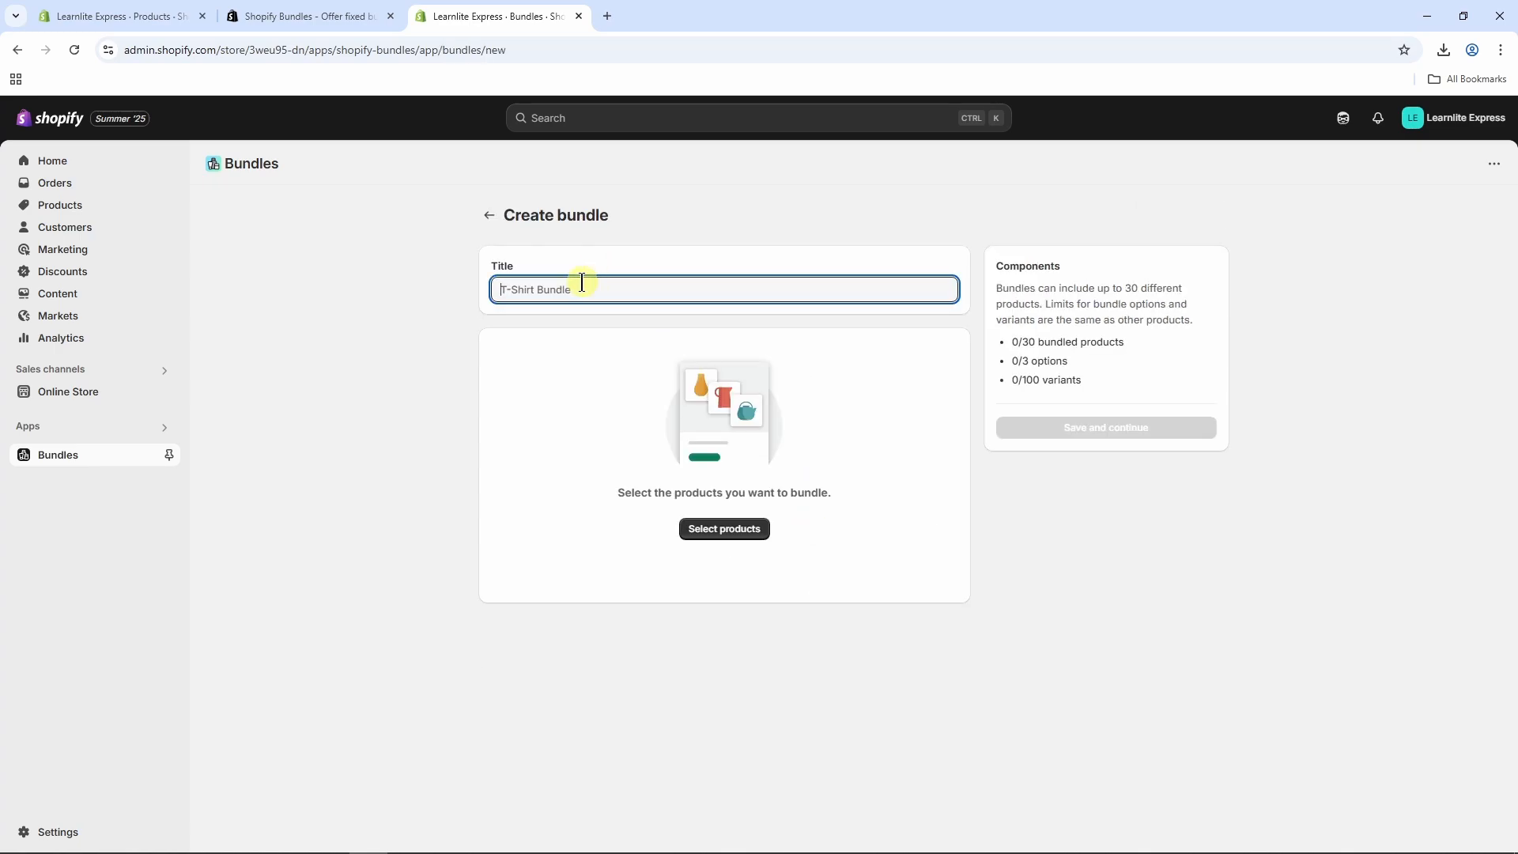
{"action": "type", "text": "Keyboard Mouse Combo"}
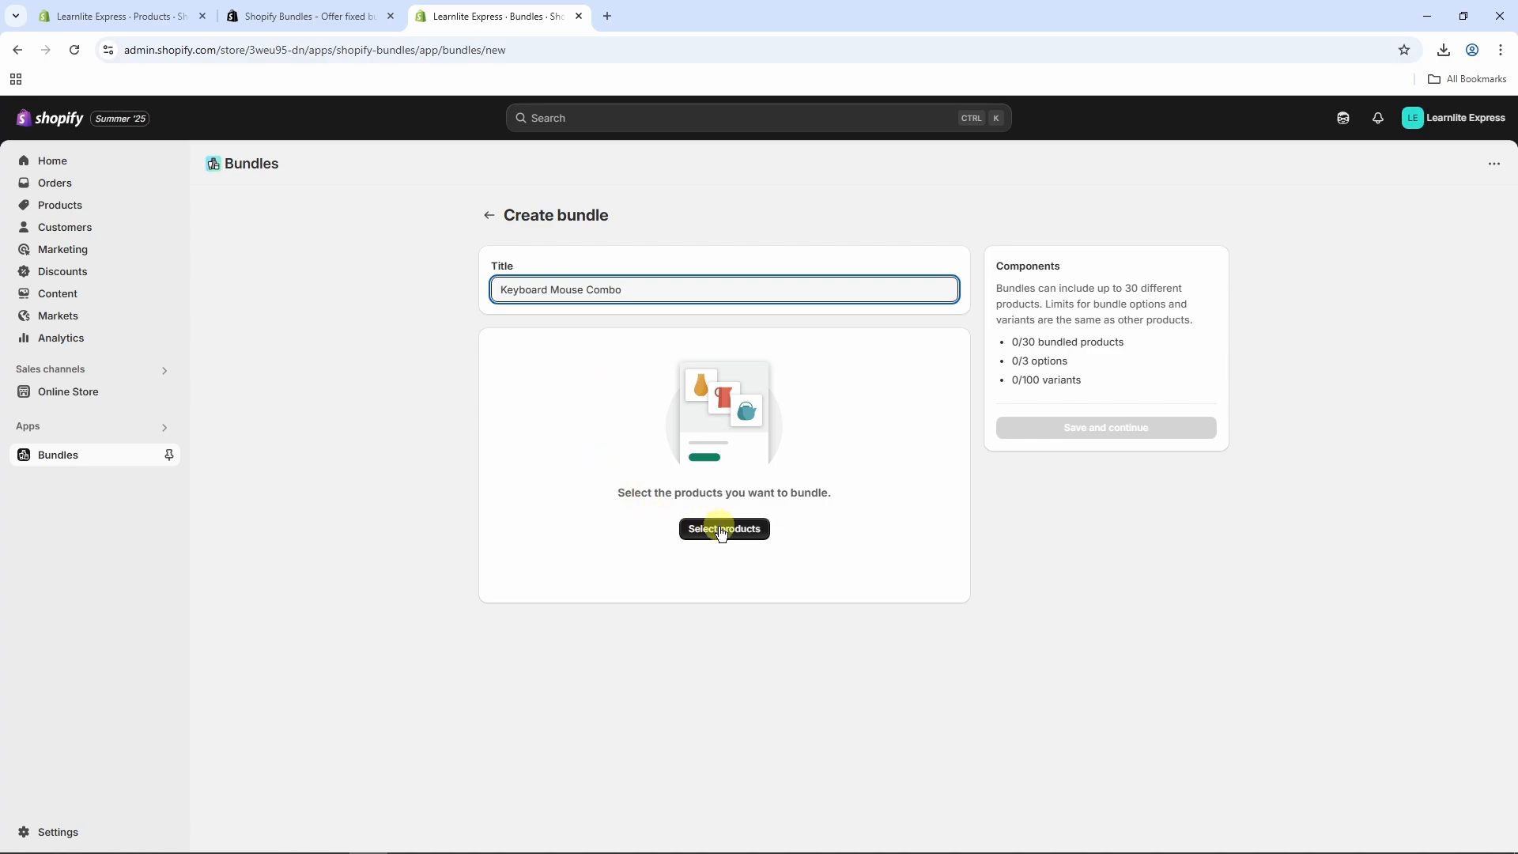
{"action": "left_click", "coordinate": [755, 537]}
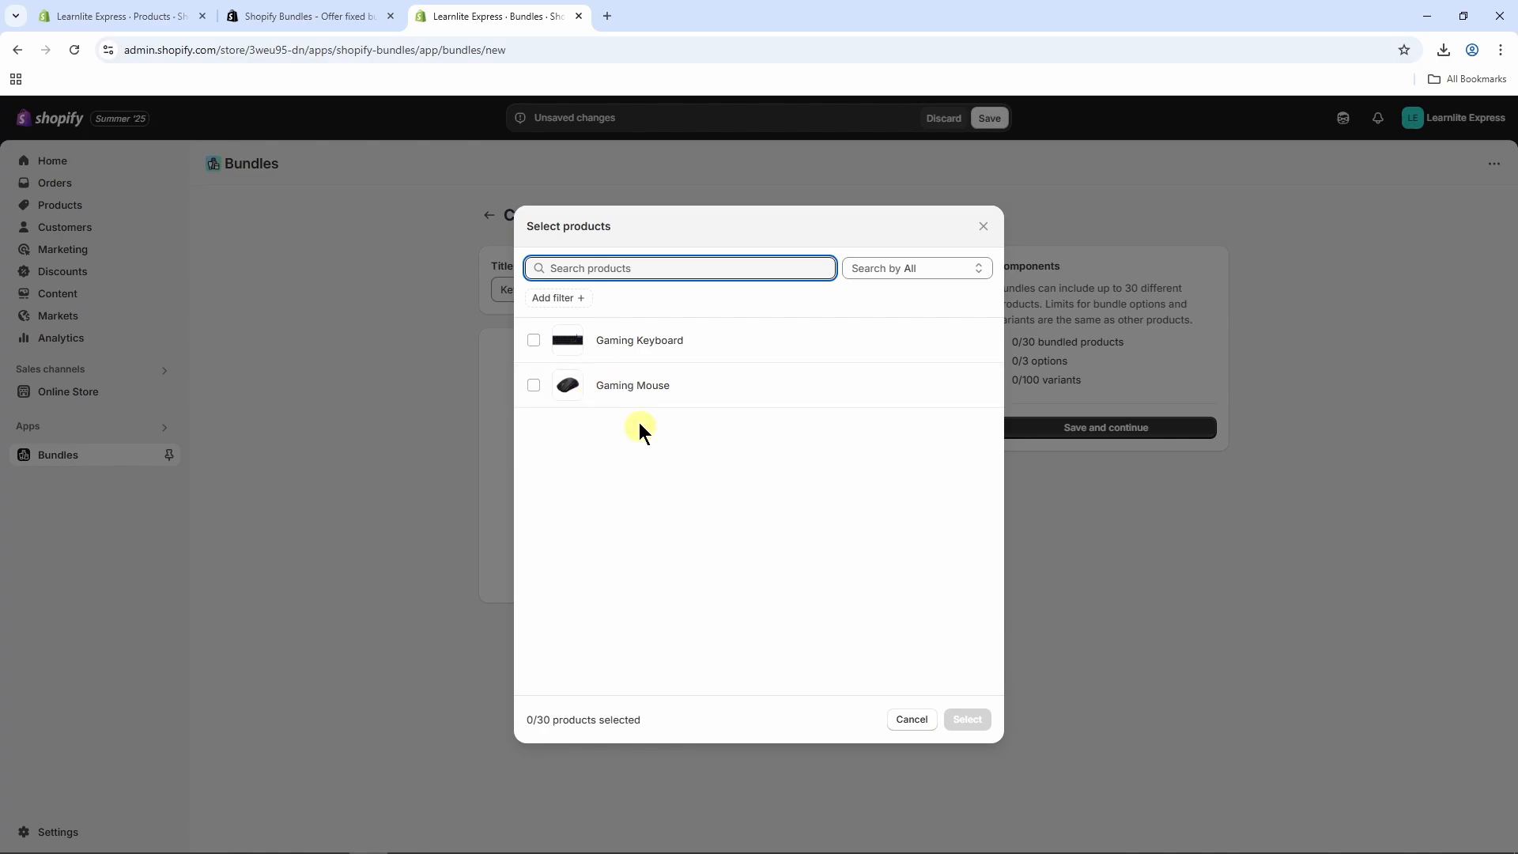
{"action": "left_click", "coordinate": [534, 341]}
{"action": "left_click", "coordinate": [534, 386]}
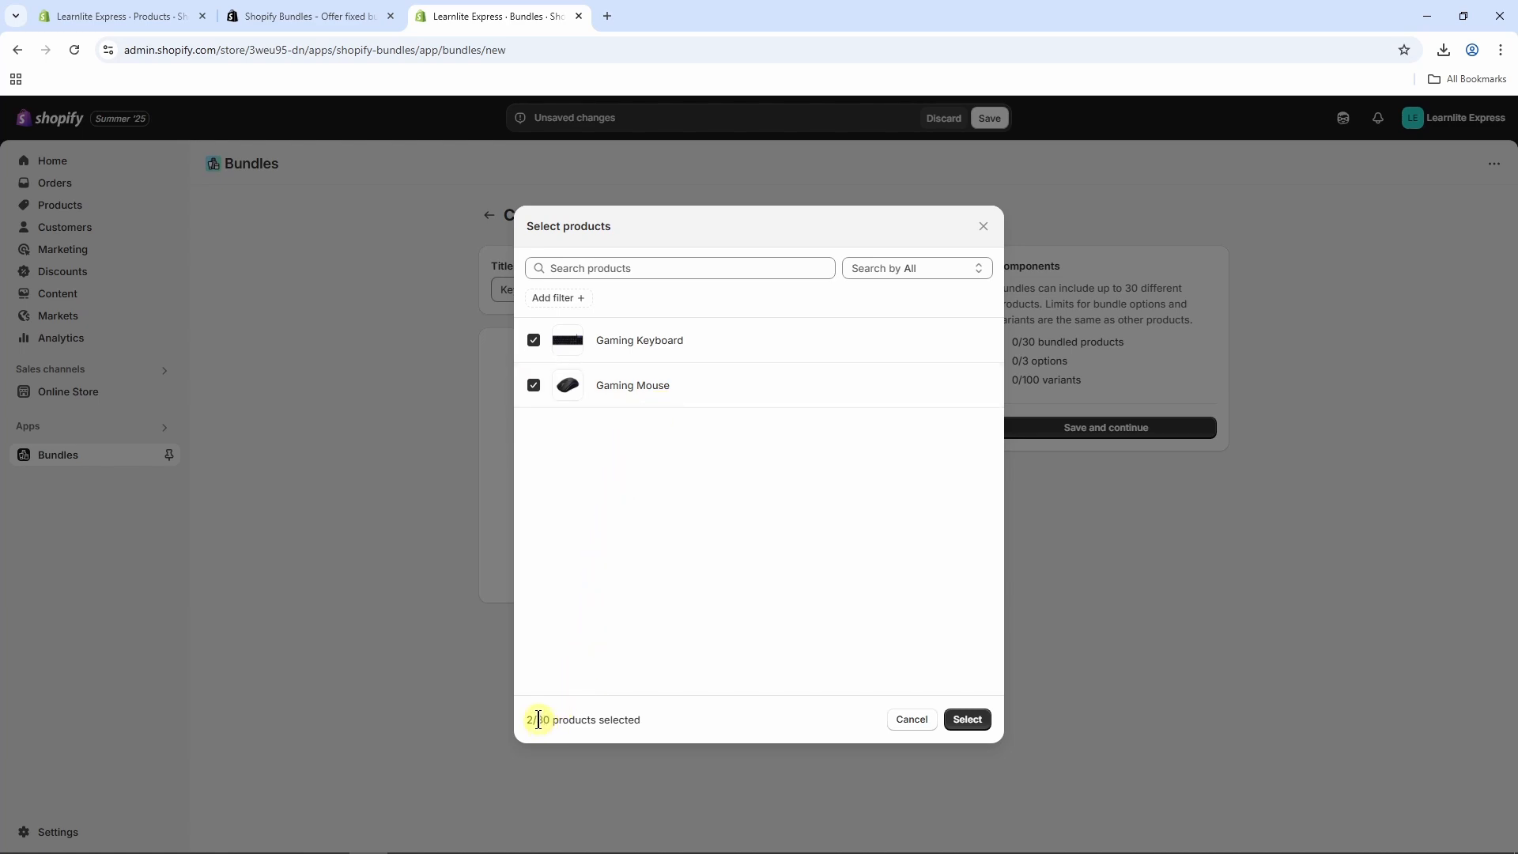
{"action": "left_click_drag", "start_coordinate": [538, 719], "coordinate": [547, 721]}
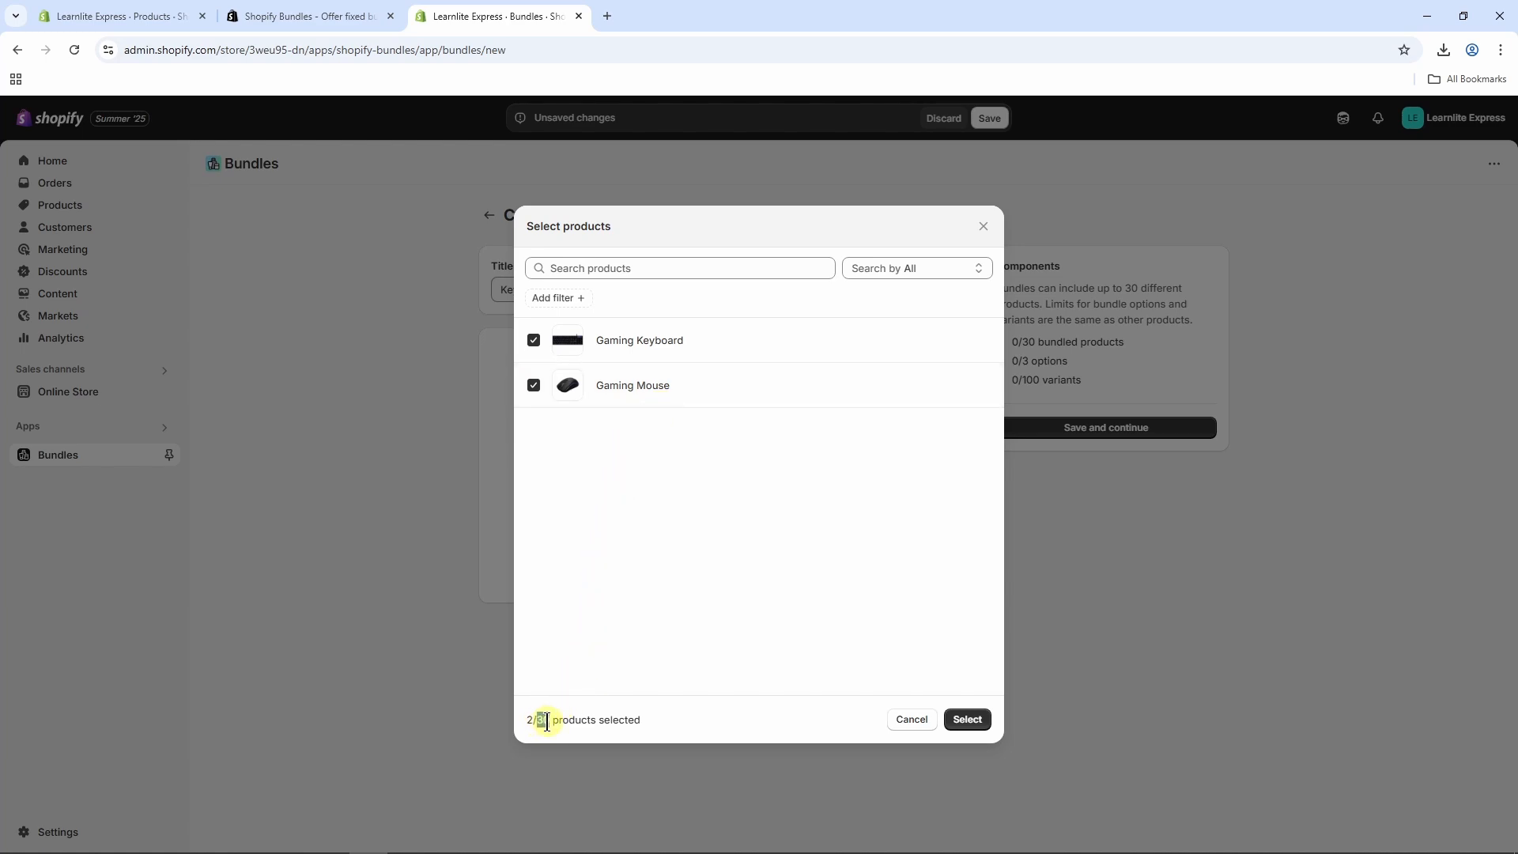
{"action": "left_click", "coordinate": [654, 510]}
{"action": "left_click", "coordinate": [966, 718]}
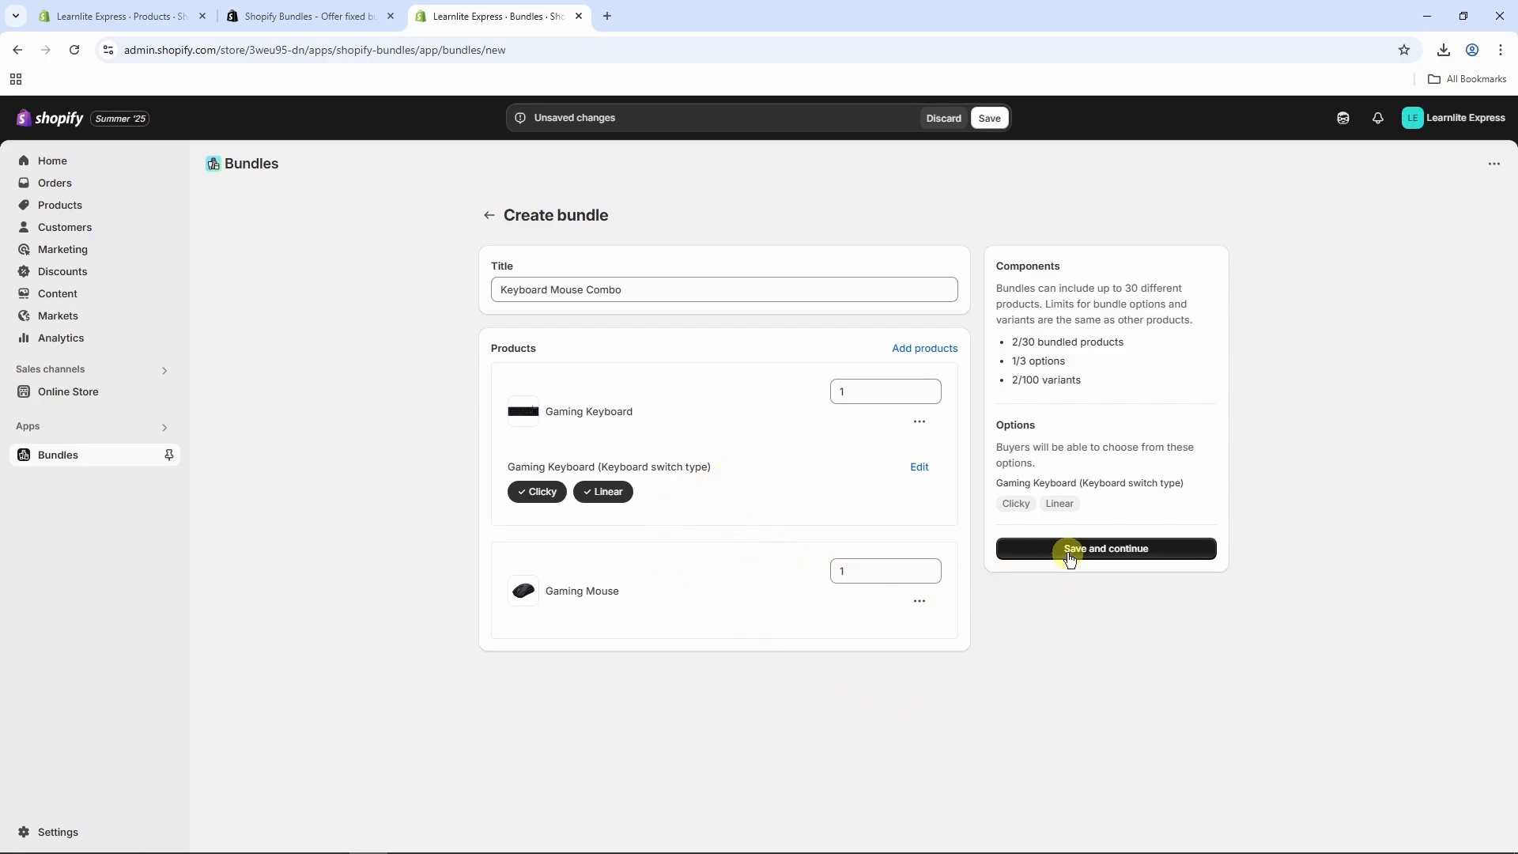
Step: Keep Gaming Keyboard and Gaming Mouse at quantity 1 each and save the bundle as a draft
{"action": "left_click", "coordinate": [917, 469]}
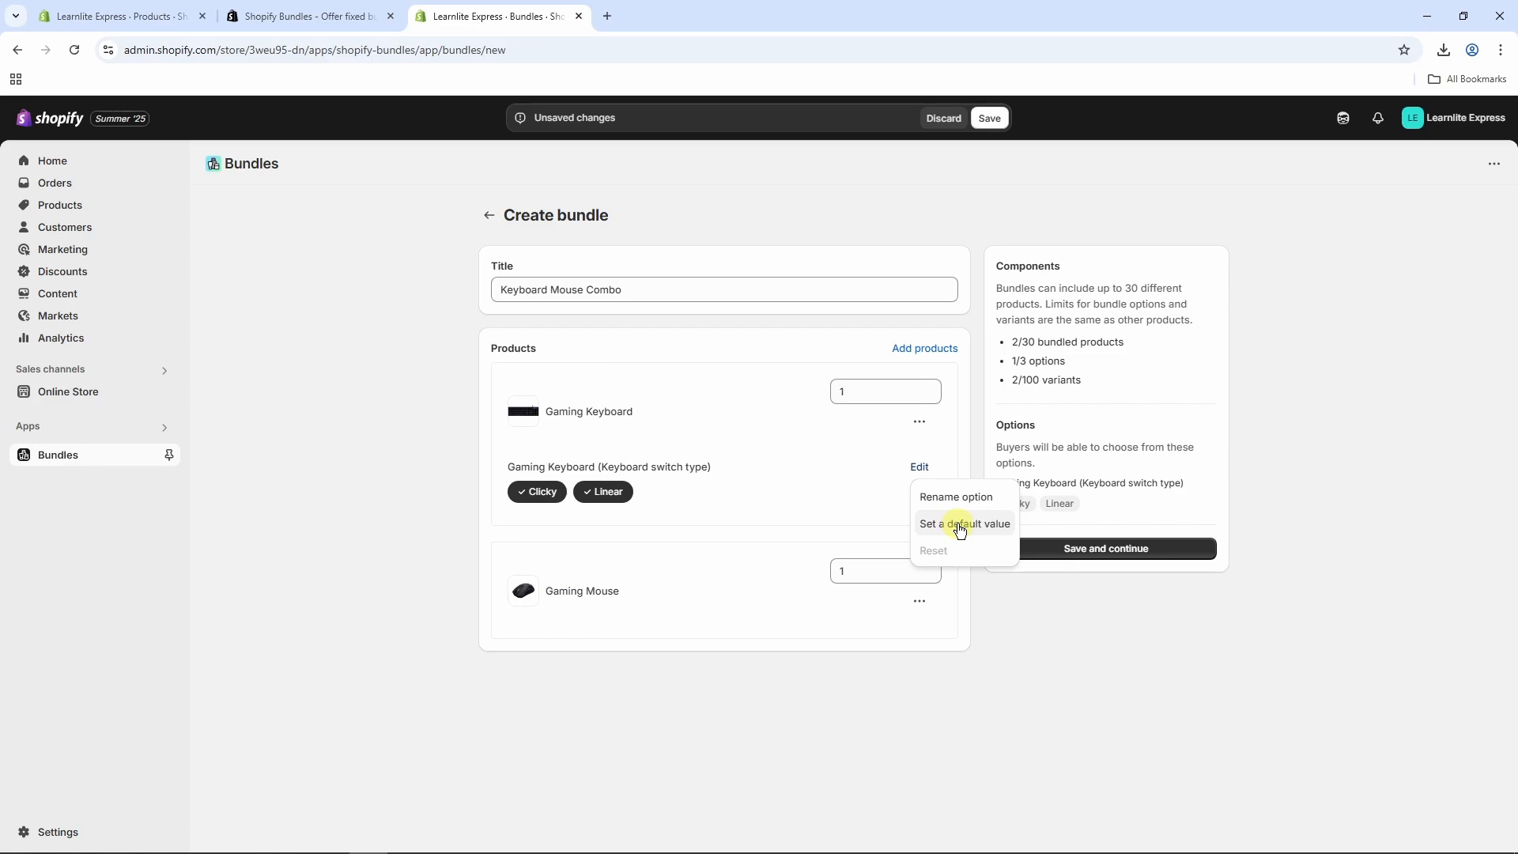
{"action": "left_click", "coordinate": [915, 468]}
{"action": "left_click", "coordinate": [858, 392]}
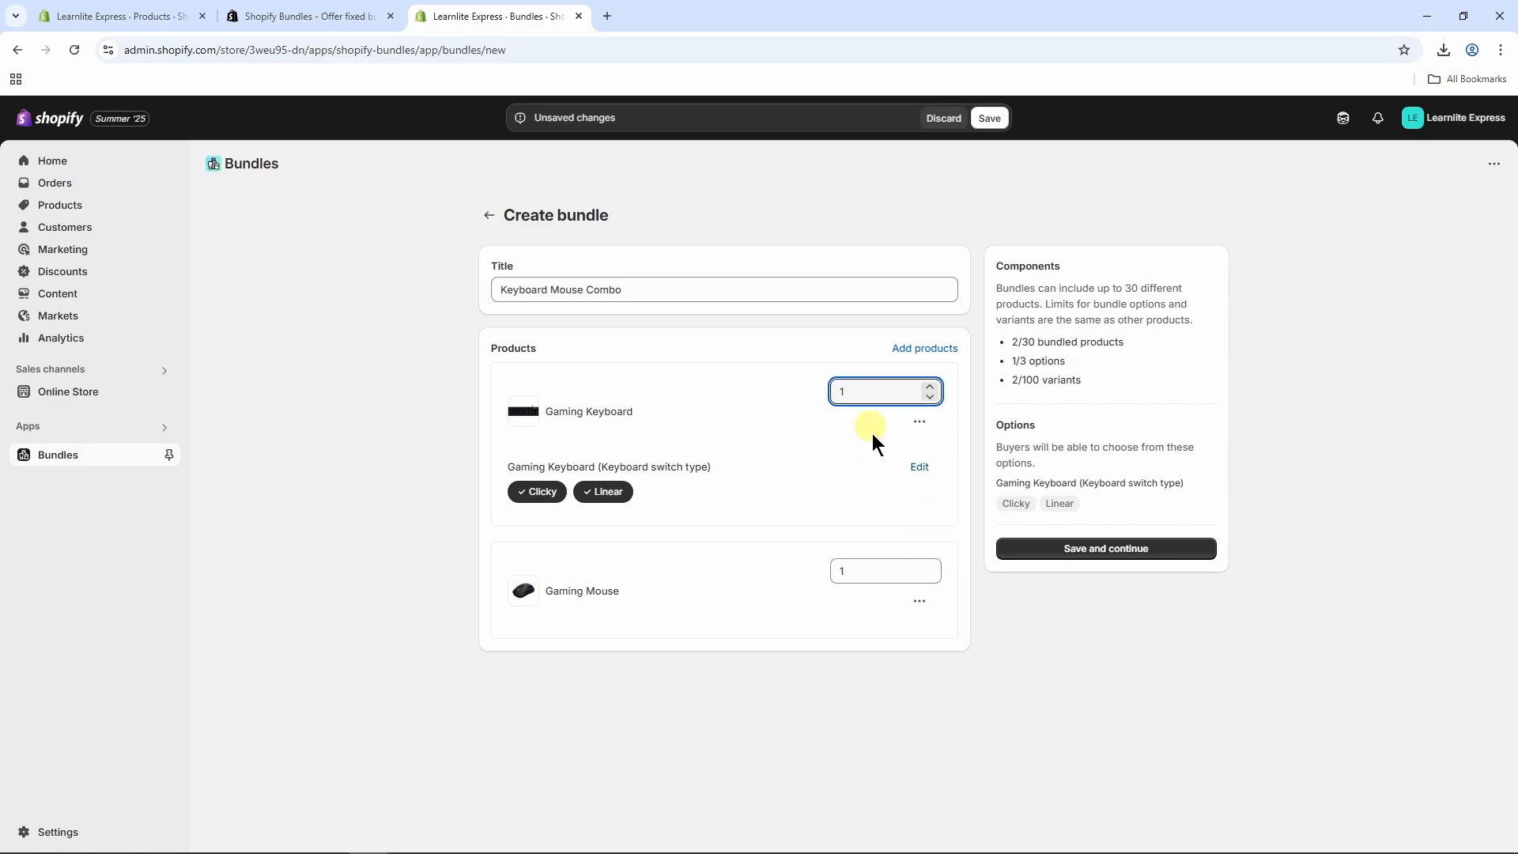
{"action": "left_click", "coordinate": [884, 528]}
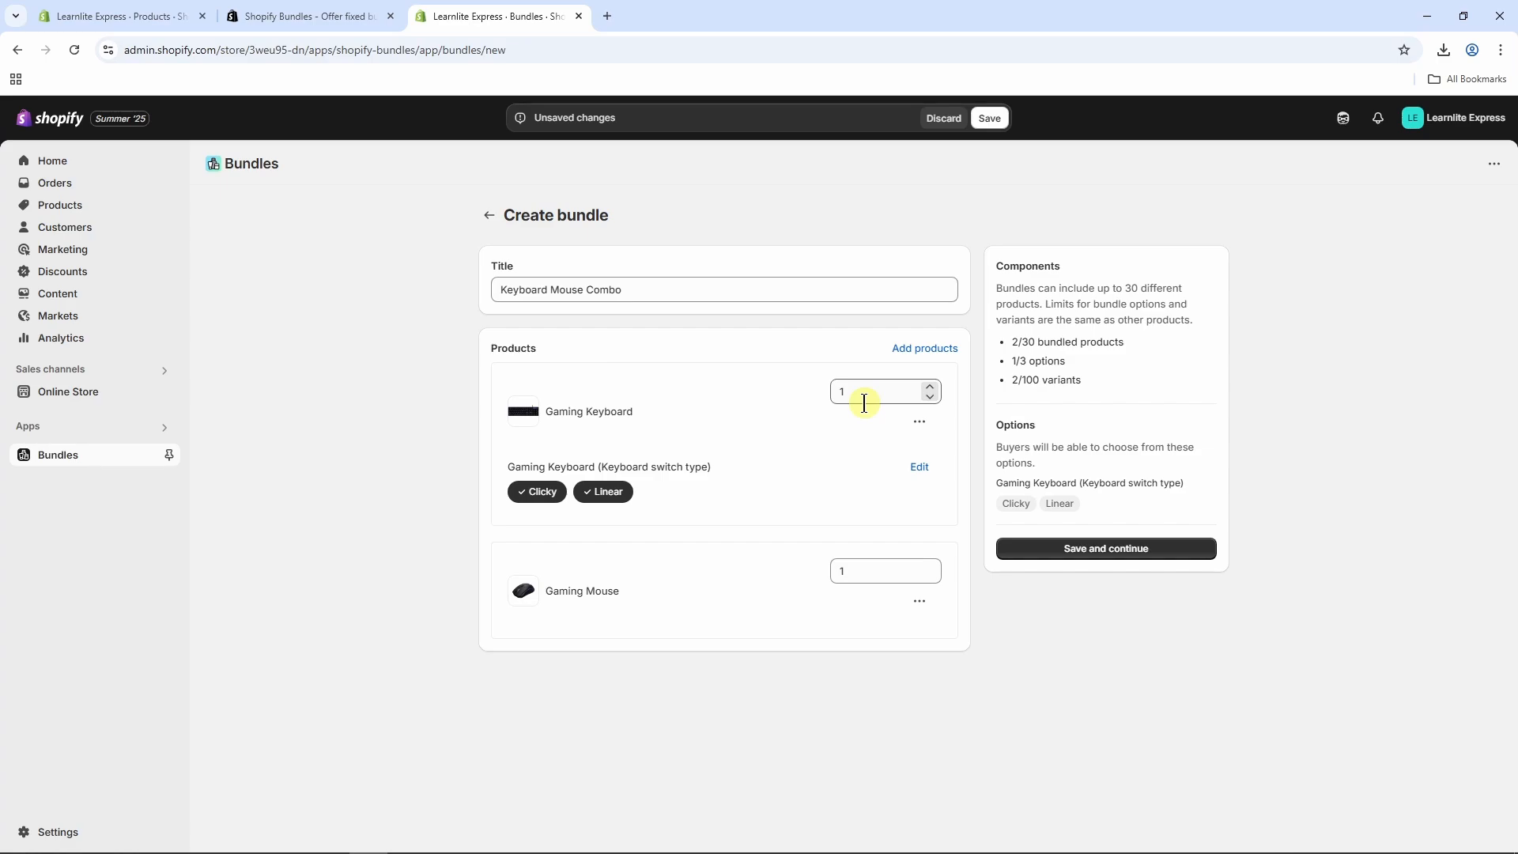
{"action": "left_click", "coordinate": [929, 386]}
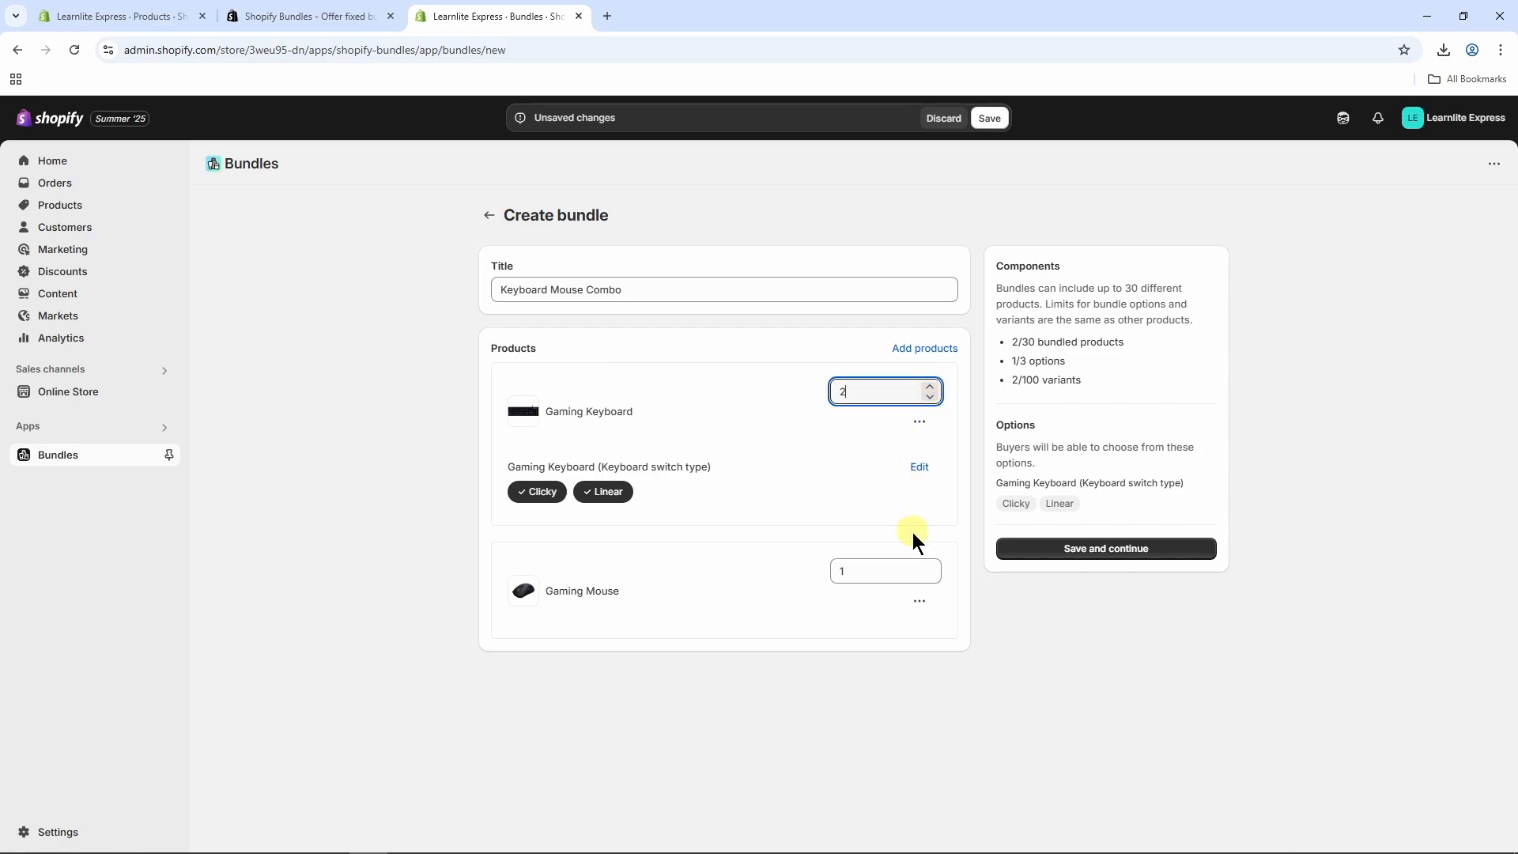
{"action": "left_click", "coordinate": [929, 566]}
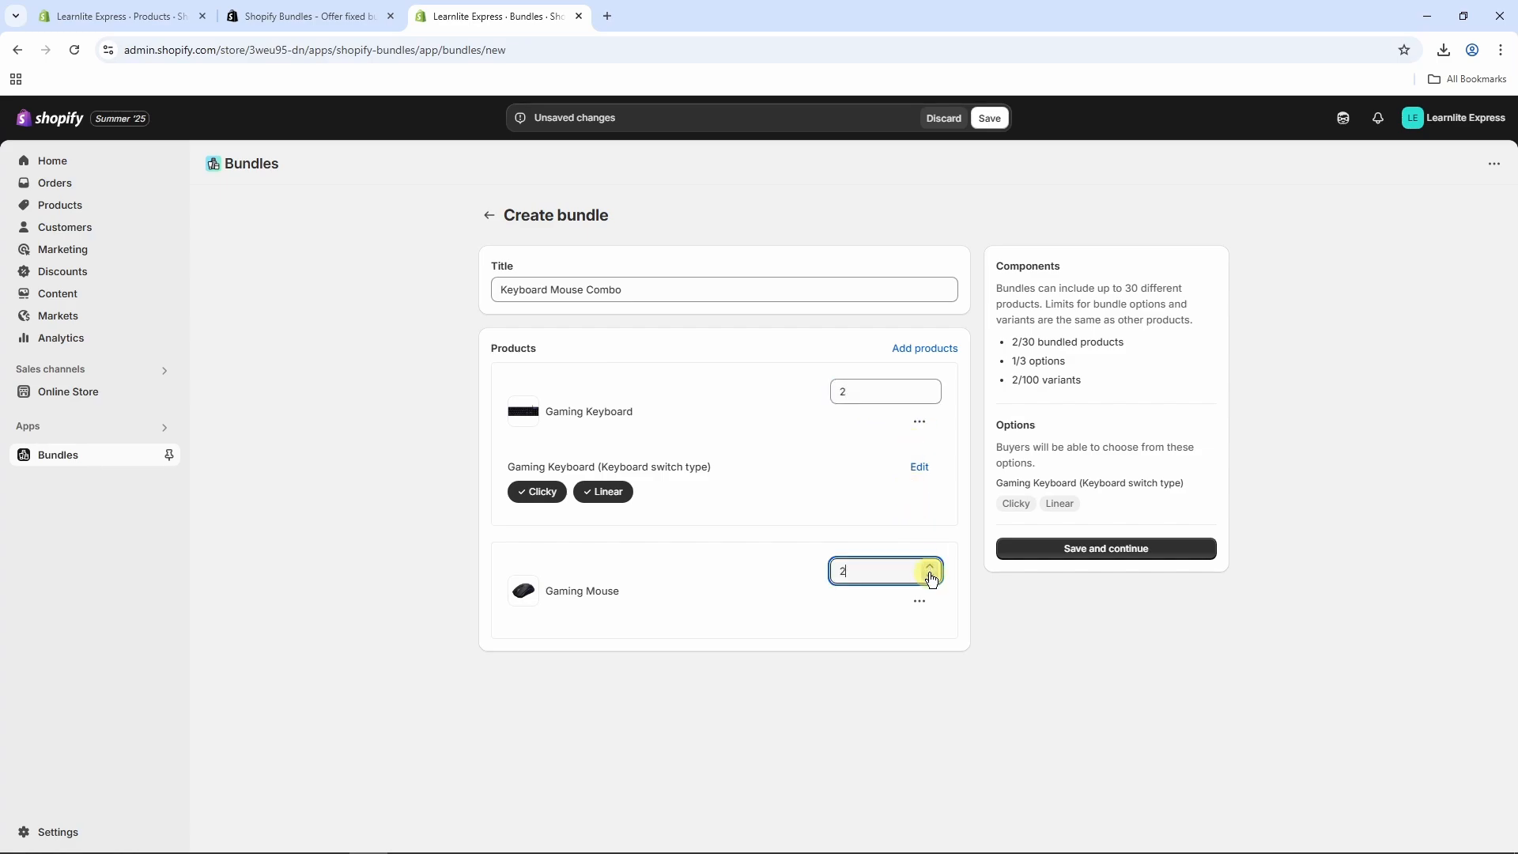
{"action": "left_click", "coordinate": [930, 578]}
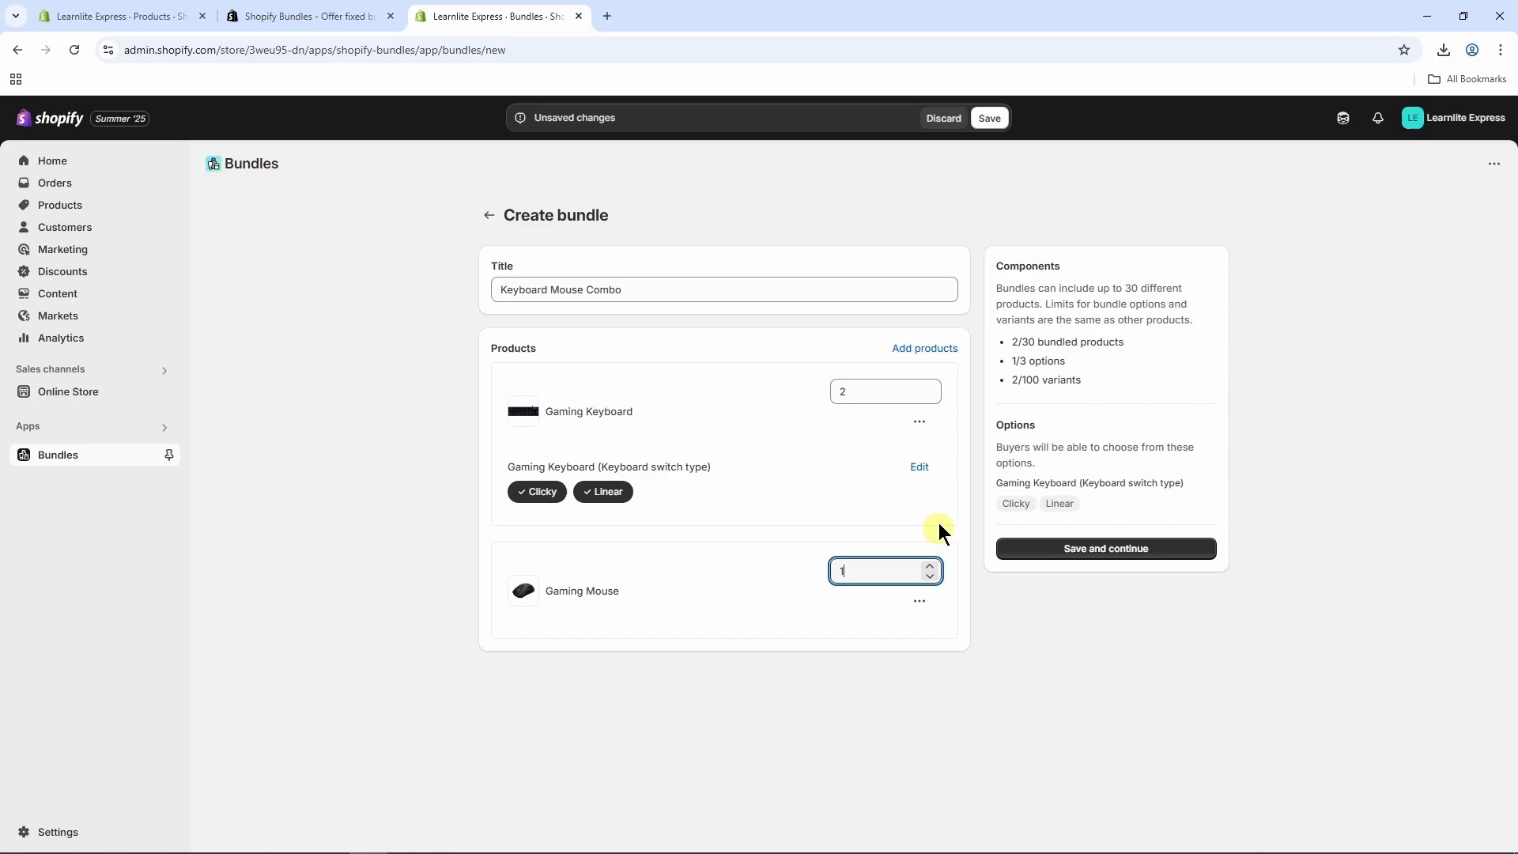
{"action": "left_click", "coordinate": [933, 402]}
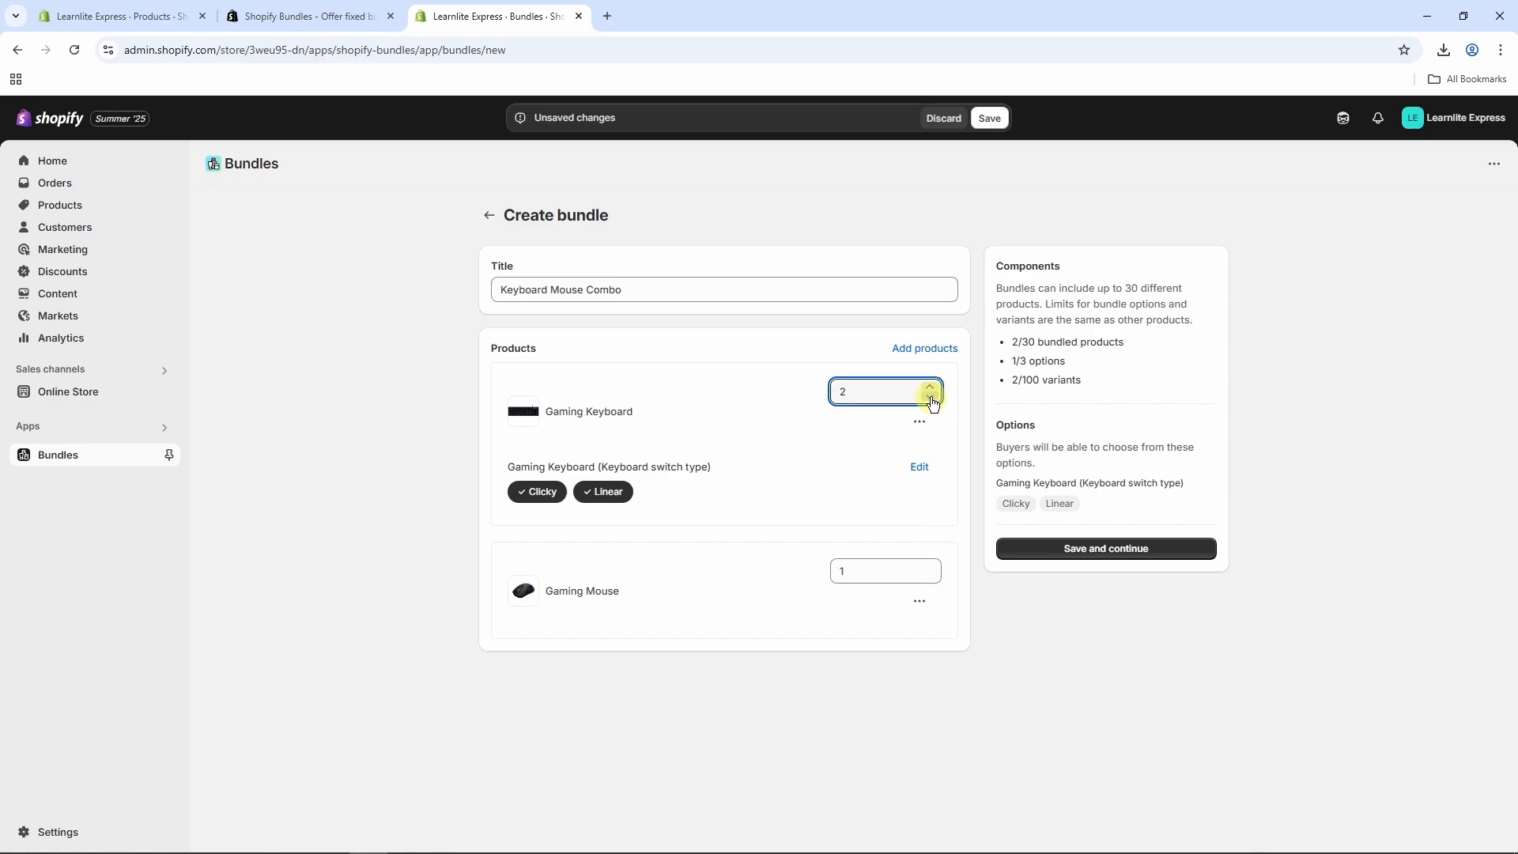
{"action": "left_click", "coordinate": [1080, 556]}
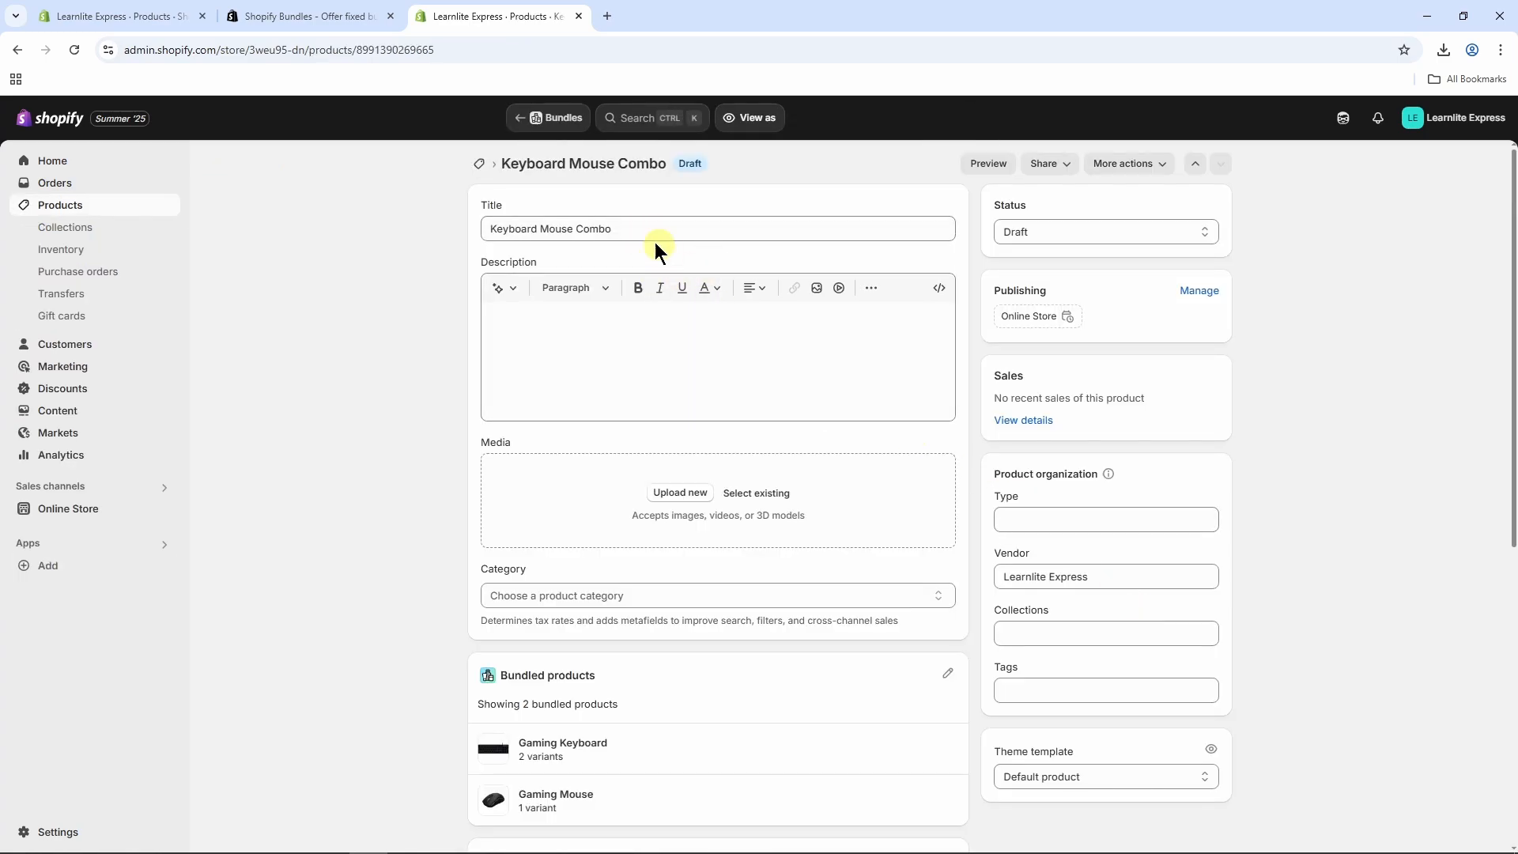
Step: Generate an AI description from the keywords 'Keyboard Mouse Combo' and keep it
{"action": "left_click", "coordinate": [558, 332]}
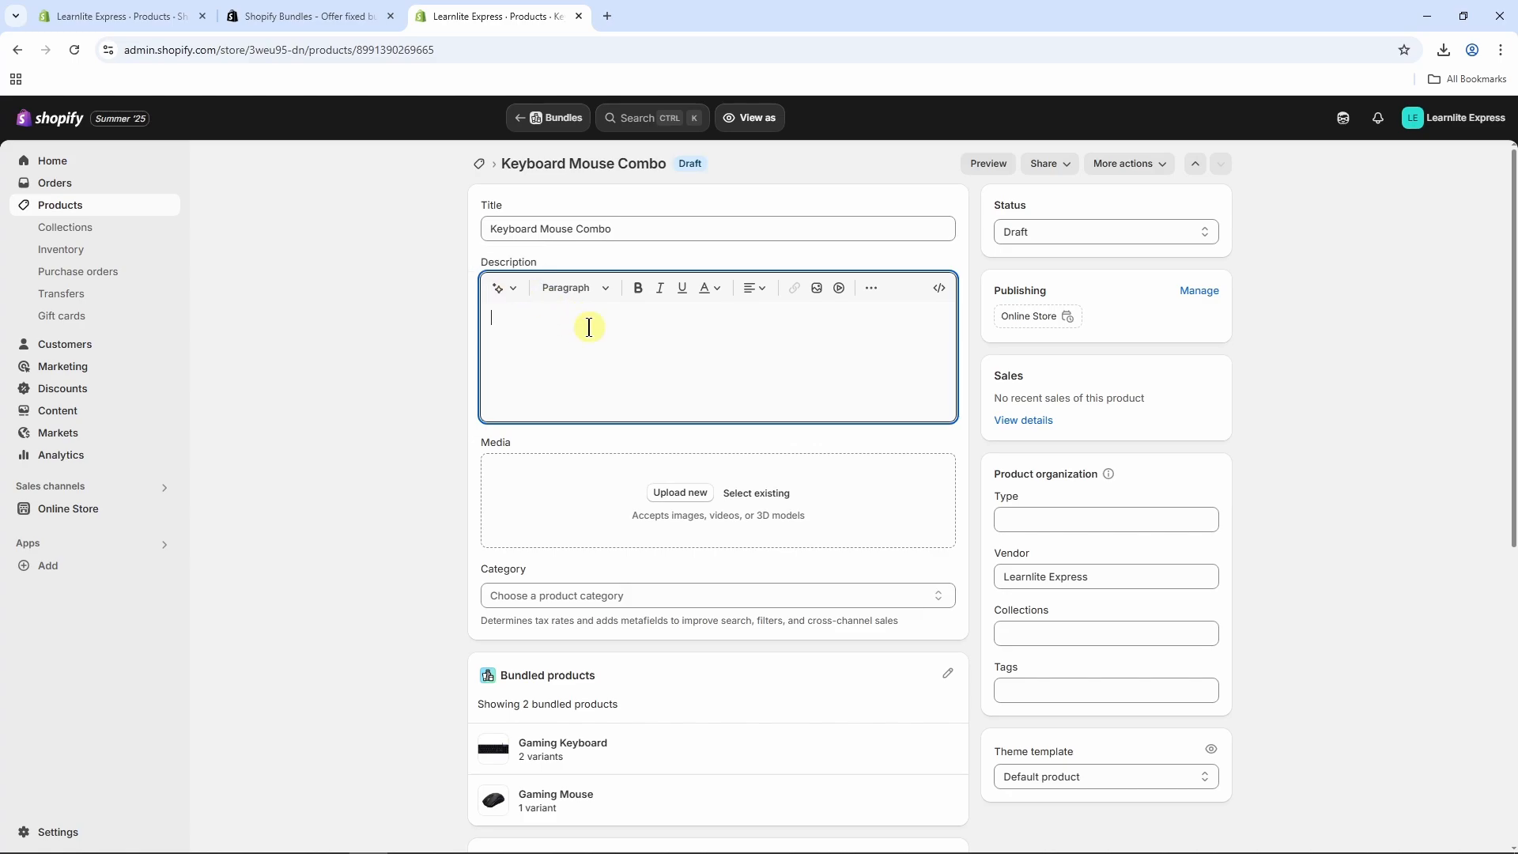
{"action": "left_click", "coordinate": [508, 297]}
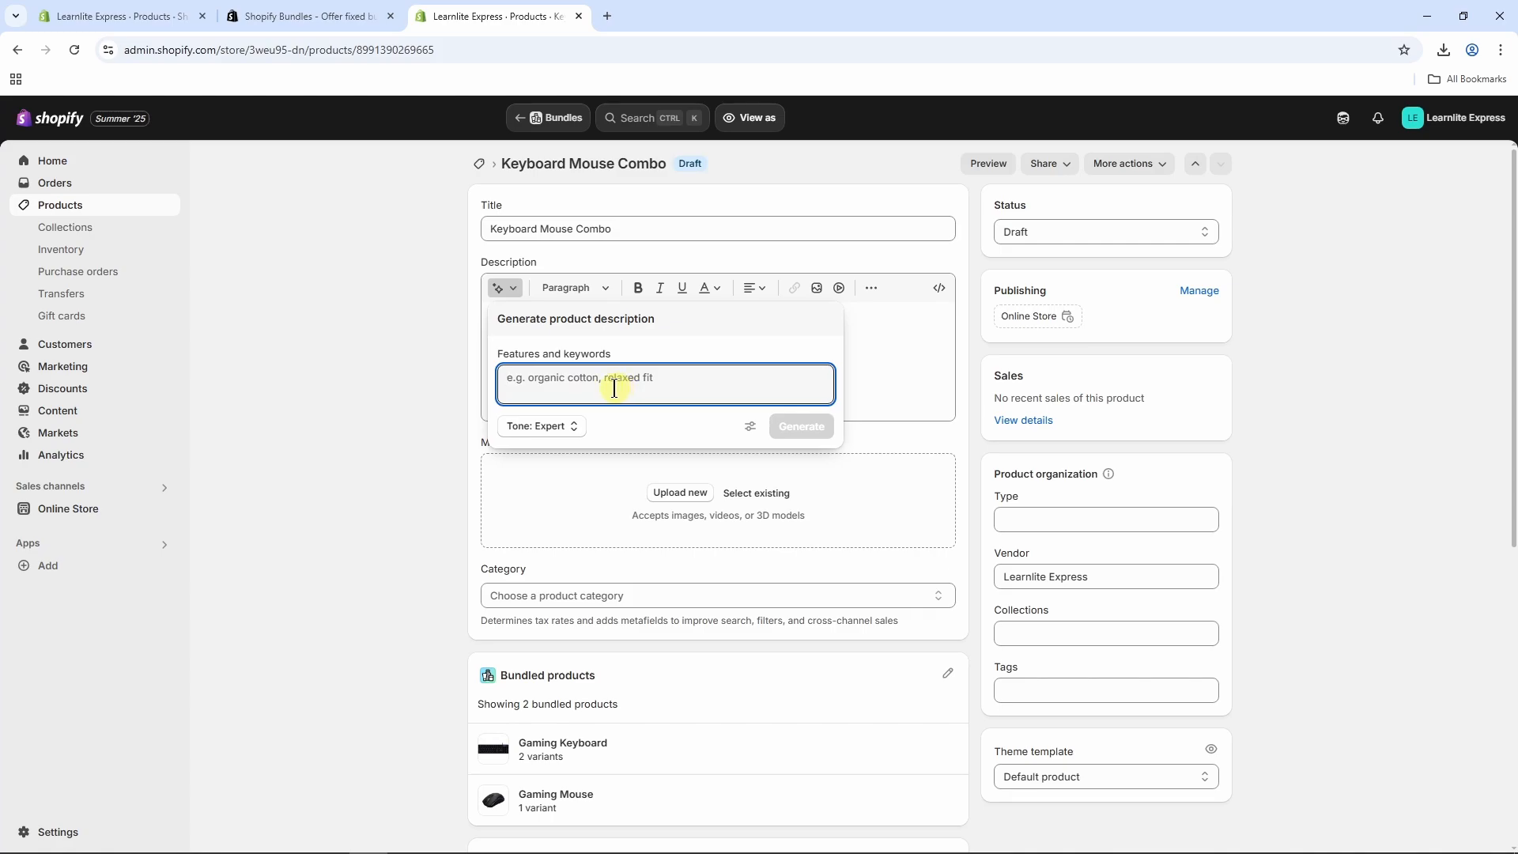
{"action": "type", "text": "keyboar"}
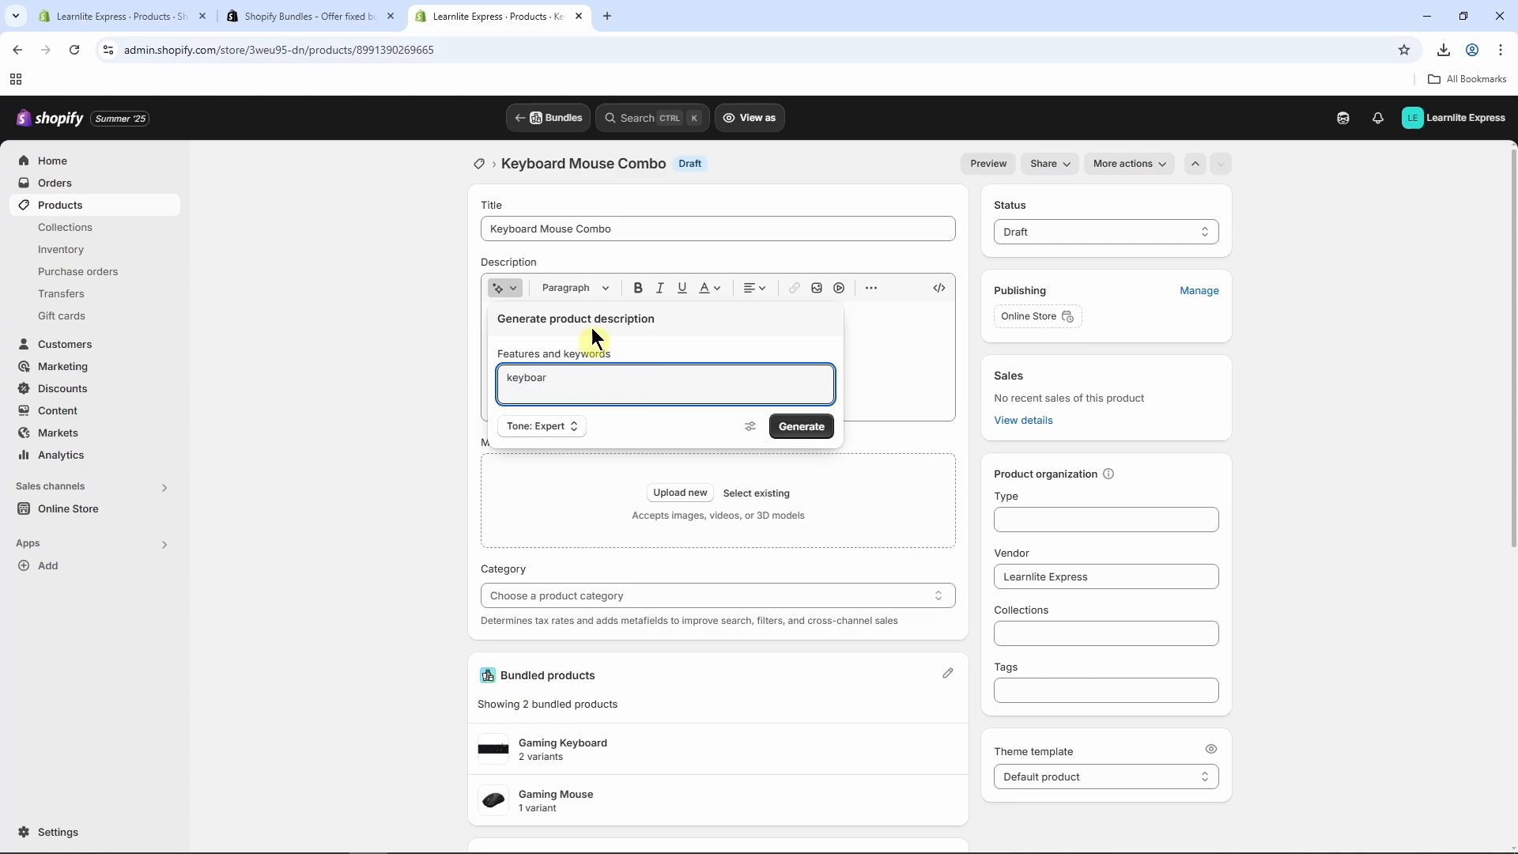
{"action": "triple_click", "coordinate": [582, 229]}
{"action": "key", "text": "ctrl+c"}
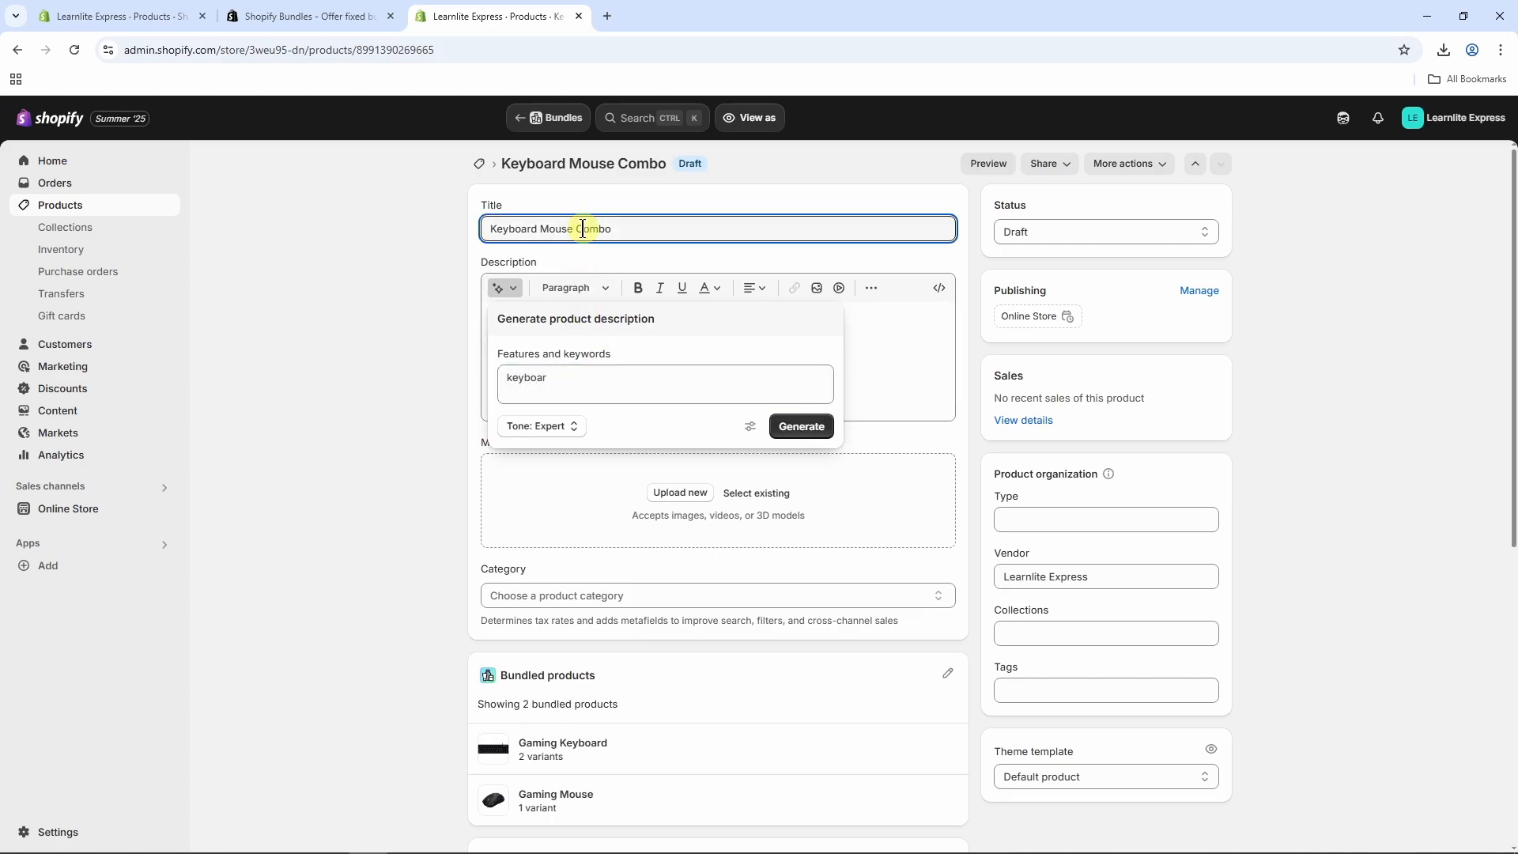
{"action": "left_click", "coordinate": [512, 289]}
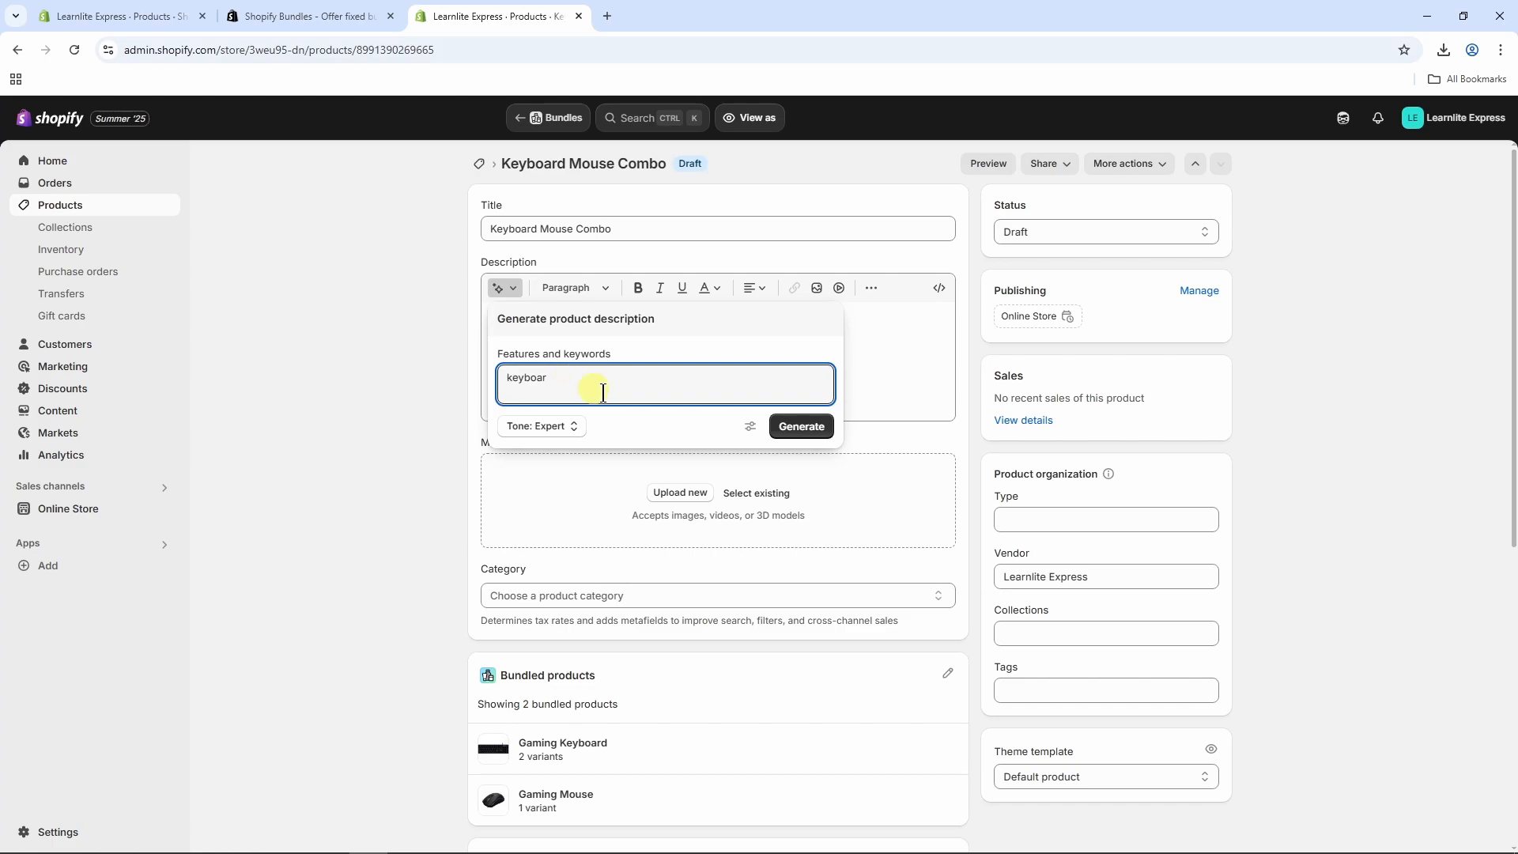
{"action": "key", "text": "ctrl+v"}
{"action": "key", "text": "ctrl+a"}
{"action": "key", "text": "ctrl+v"}
{"action": "left_click", "coordinate": [805, 427]}
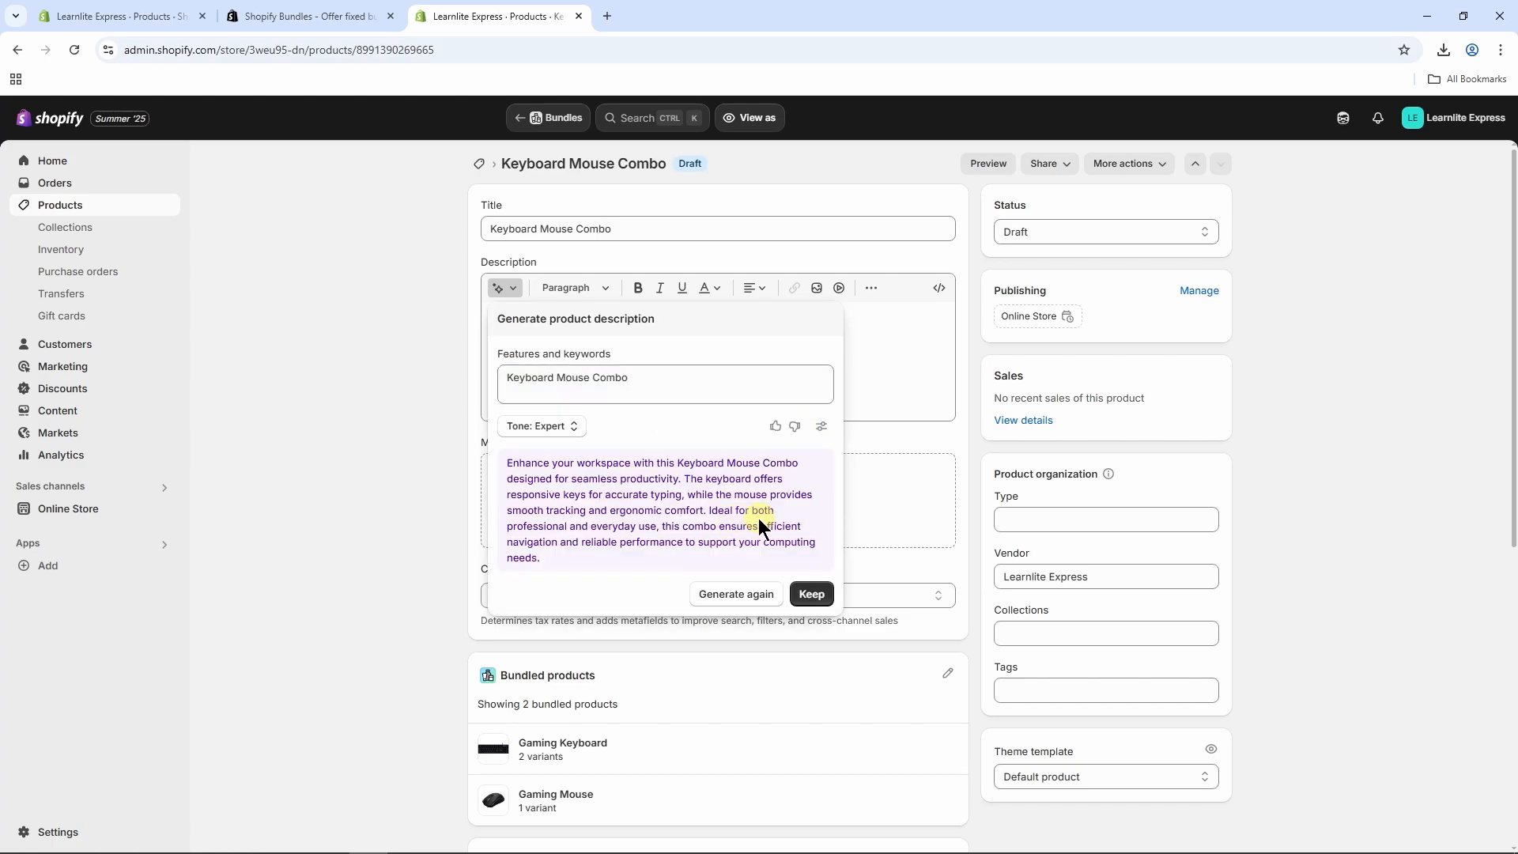
{"action": "left_click", "coordinate": [810, 594]}
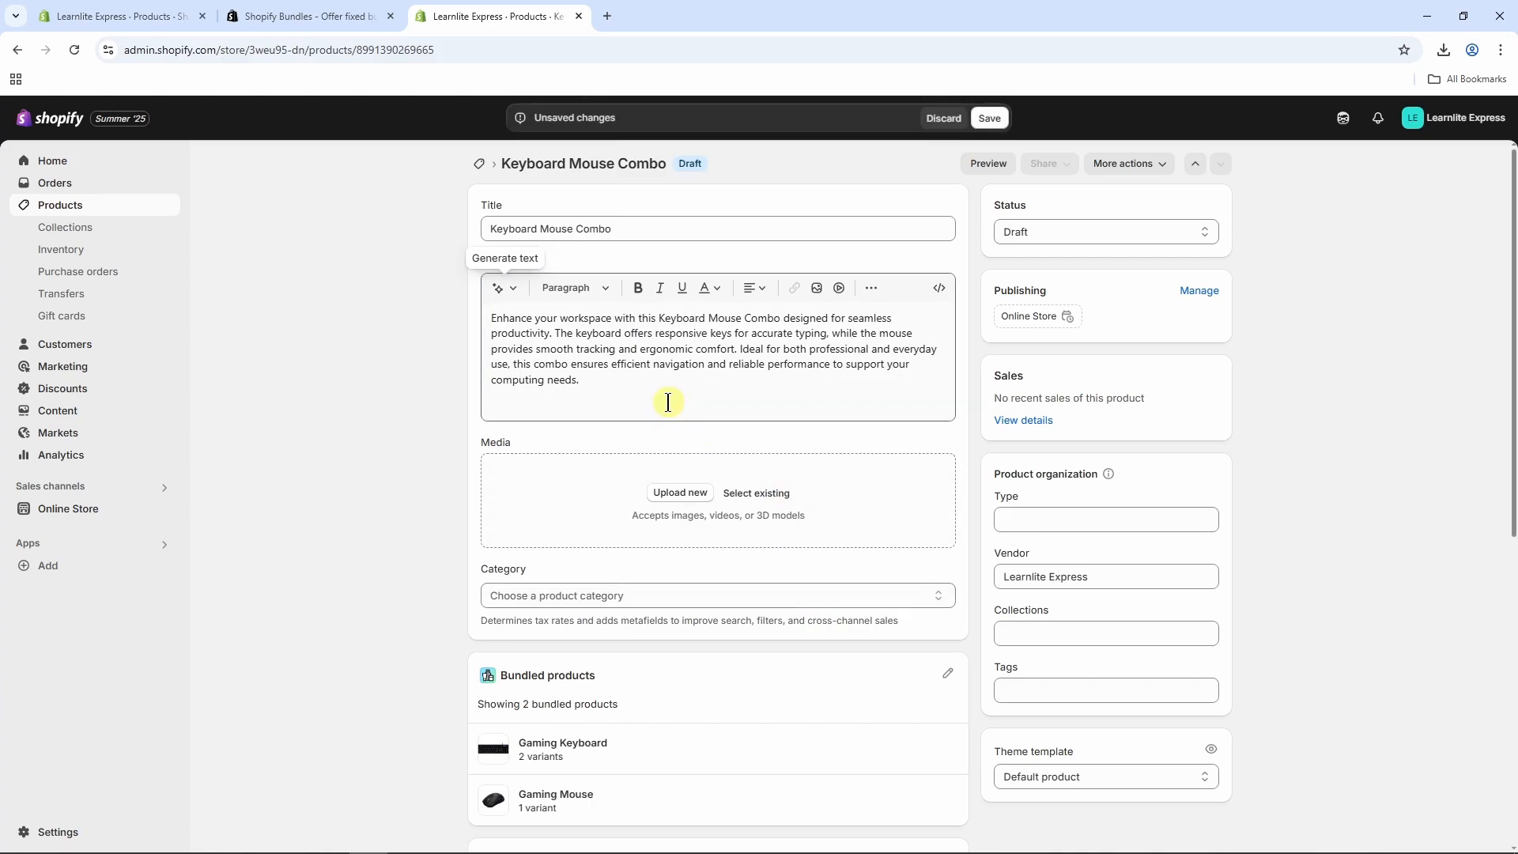
Step: Upload five Downloads photos: the combo, two keyboards, the RGB mouse and Sleek Gaming Mouse
{"action": "left_click", "coordinate": [691, 495]}
{"action": "scroll", "coordinate": [47, 179], "scroll_direction": "up", "scroll_amount": 3}
{"action": "left_click", "coordinate": [71, 137]}
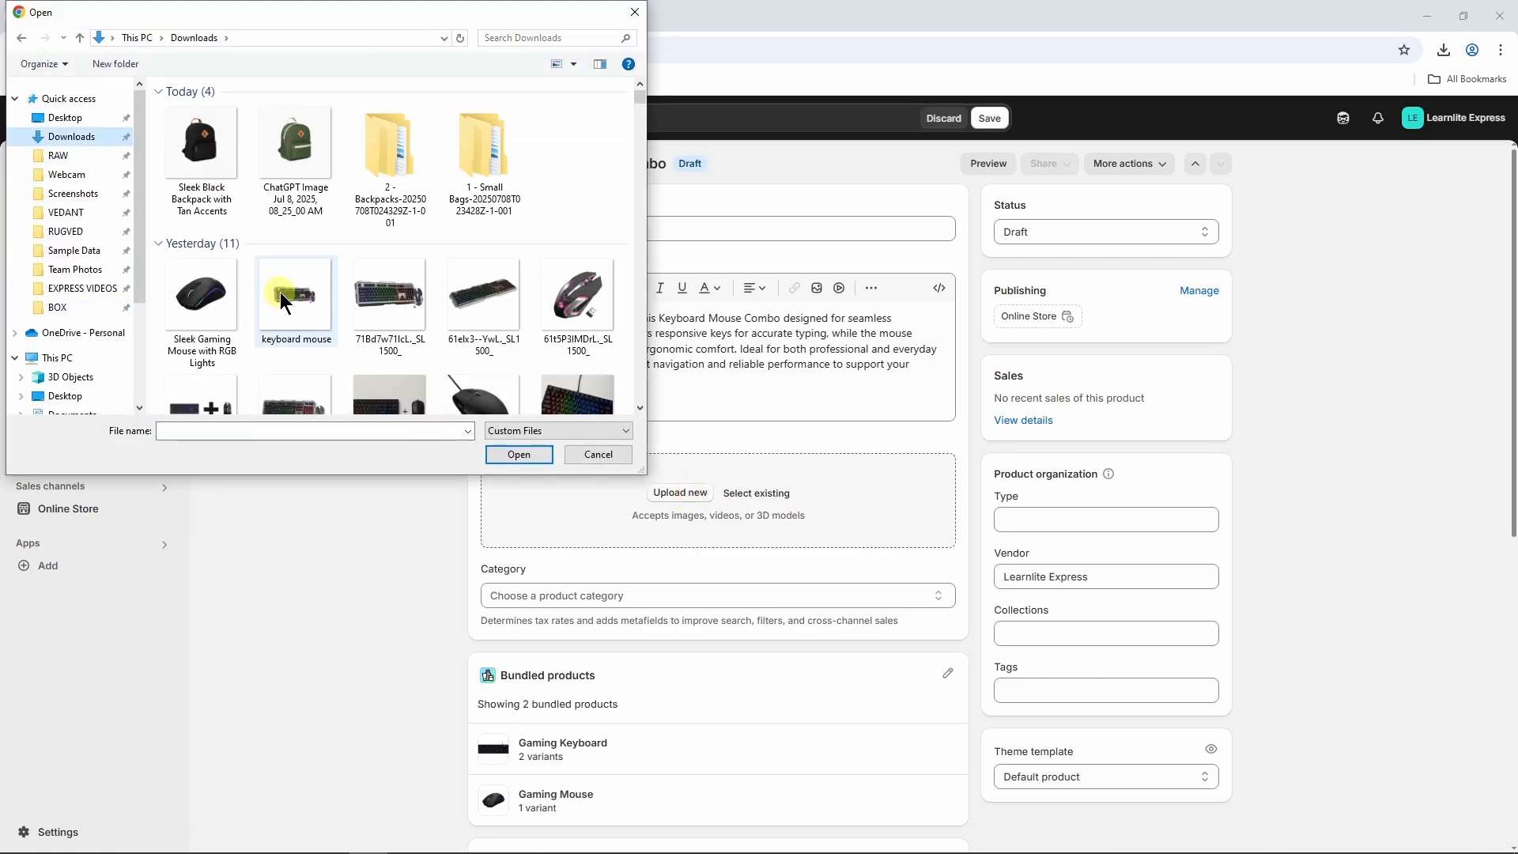
{"action": "left_click", "coordinate": [293, 304]}
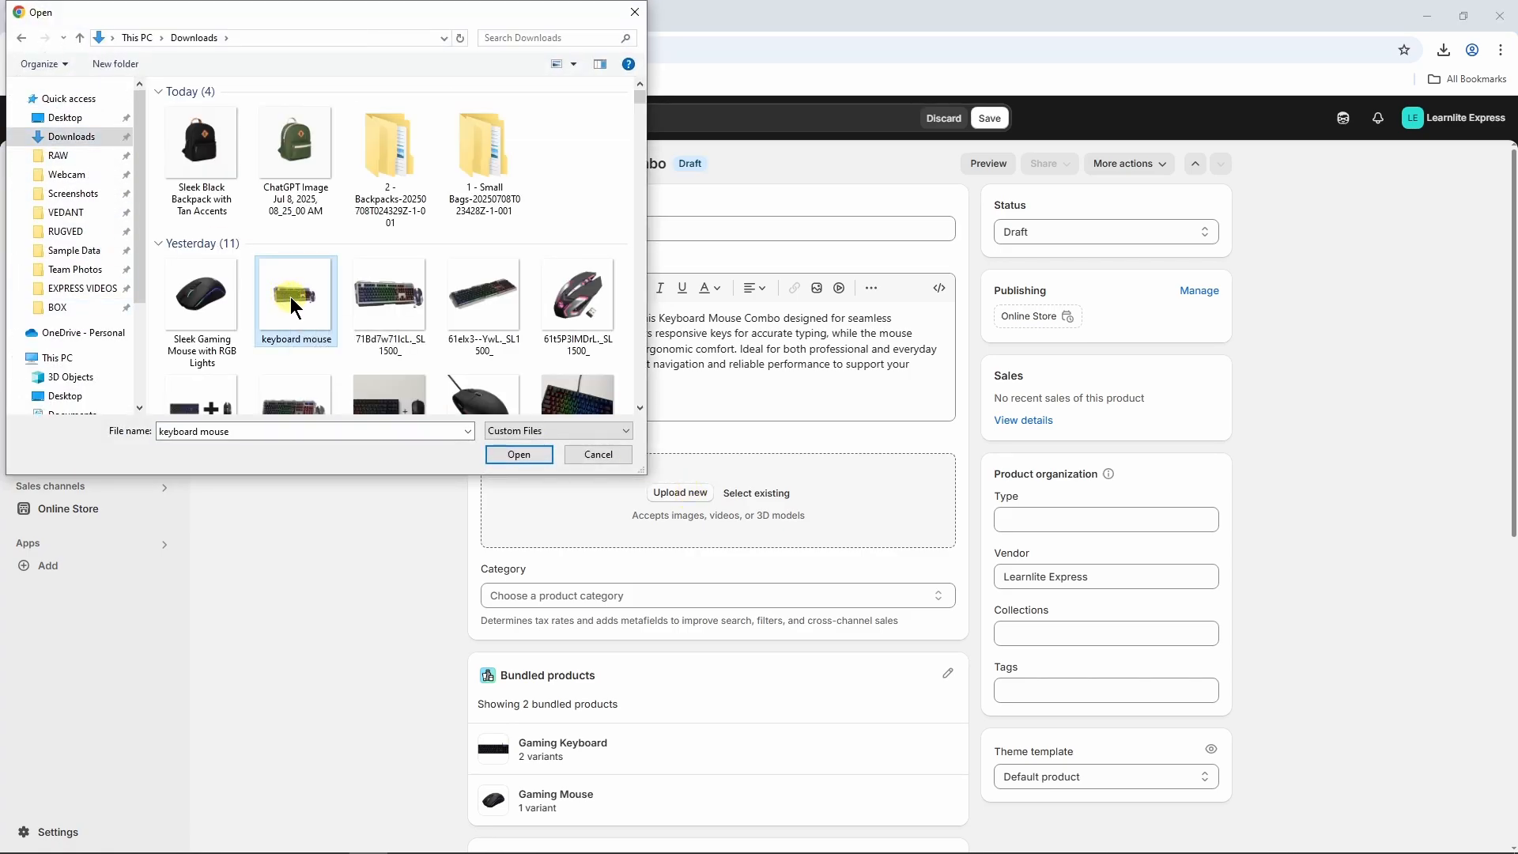
{"action": "left_click", "coordinate": [408, 311], "text": "ctrl"}
{"action": "left_click", "coordinate": [496, 316], "text": "ctrl"}
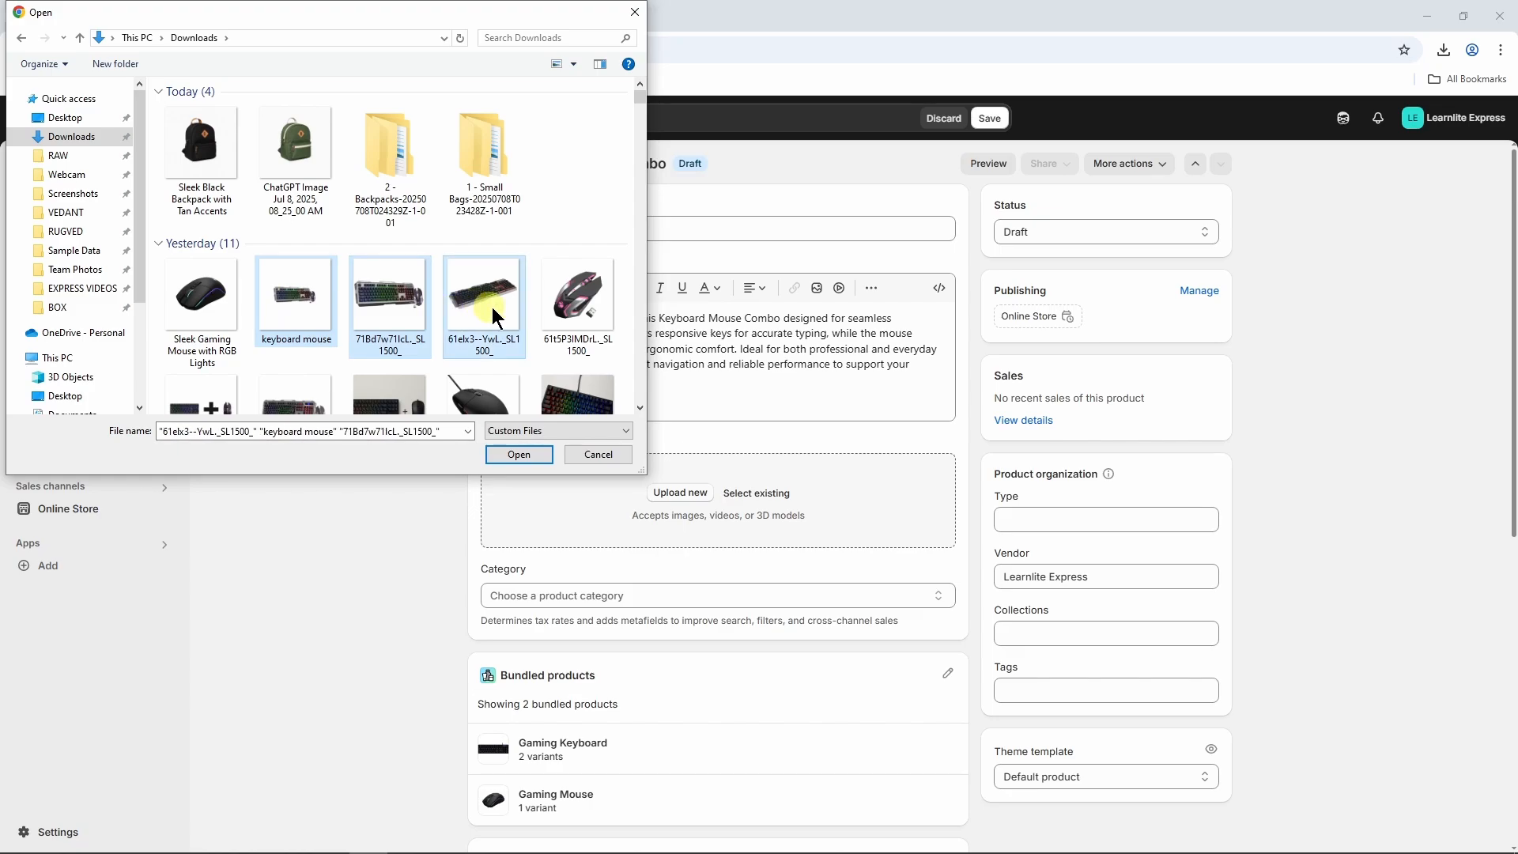
{"action": "left_click", "coordinate": [571, 313], "text": "ctrl"}
{"action": "left_click", "coordinate": [204, 310], "text": "ctrl"}
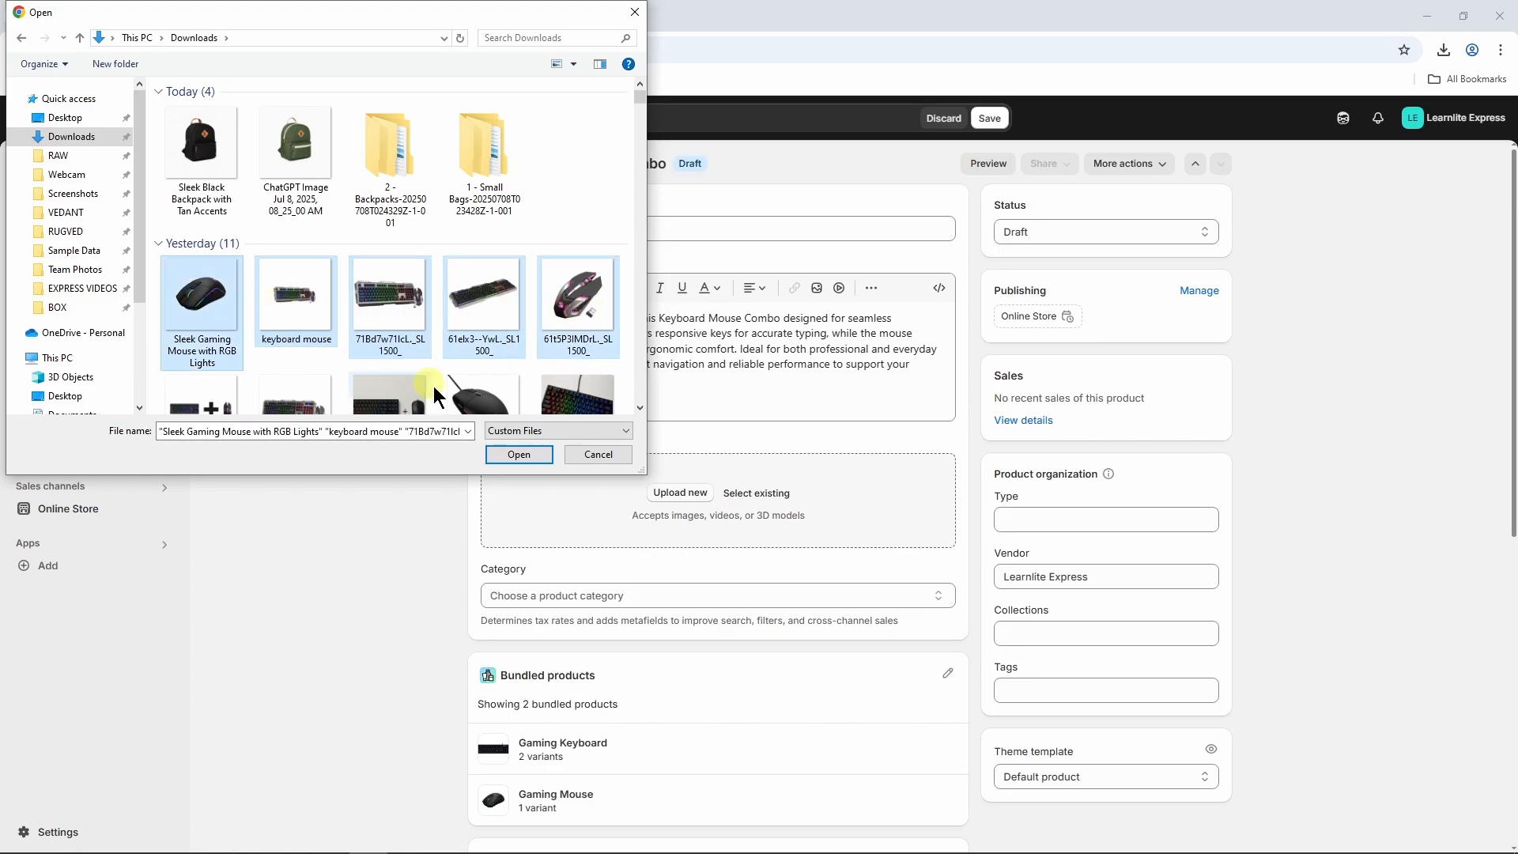
{"action": "left_click", "coordinate": [528, 457]}
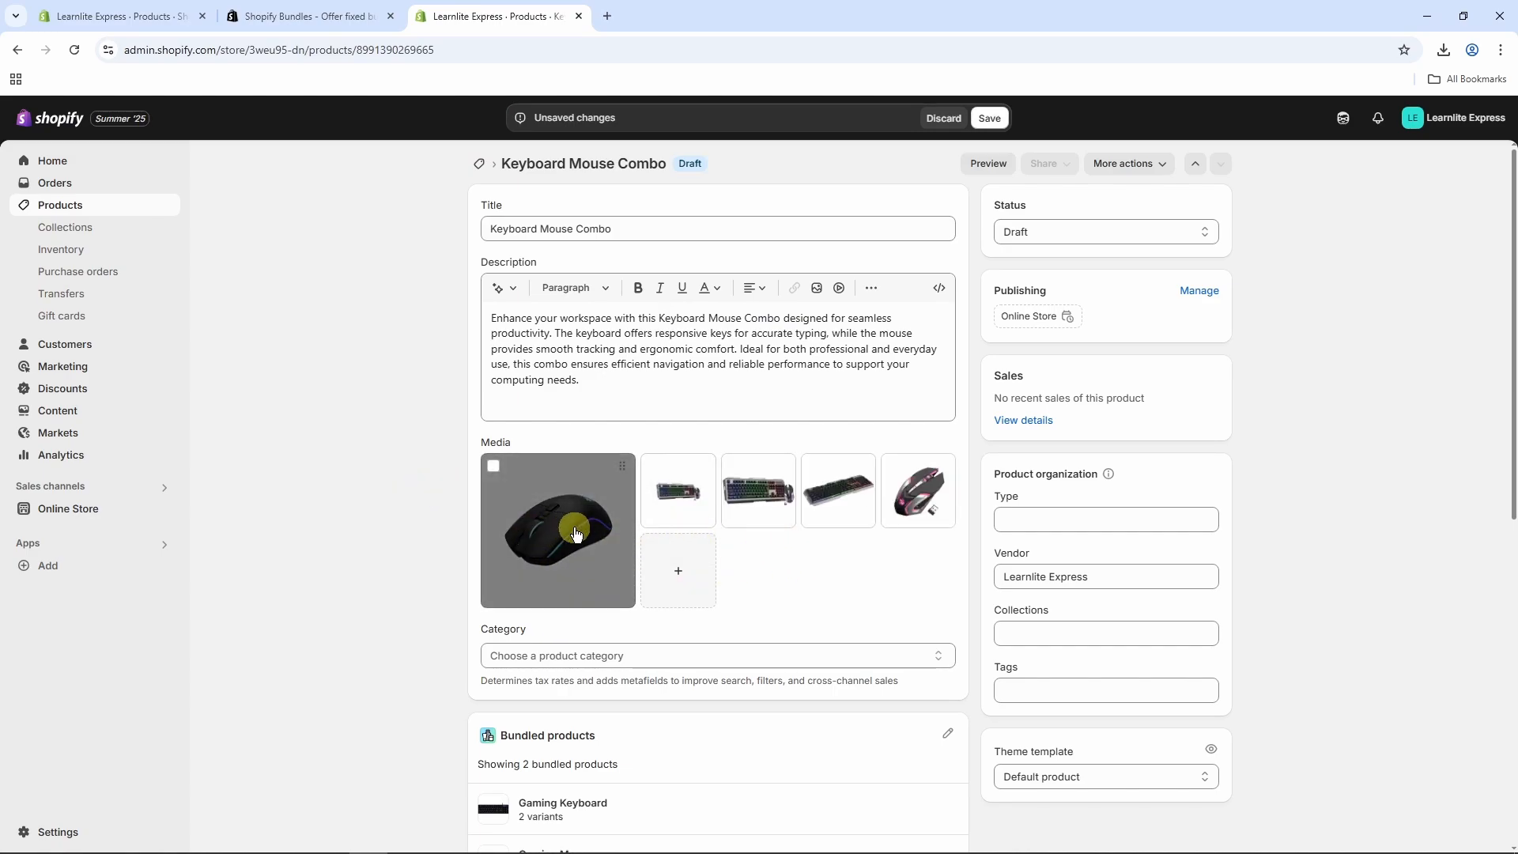
Step: Make the keyboard-and-mouse photo the main image and move the plain mouse photo to fourth
{"action": "left_click_drag", "start_coordinate": [678, 492], "coordinate": [556, 512]}
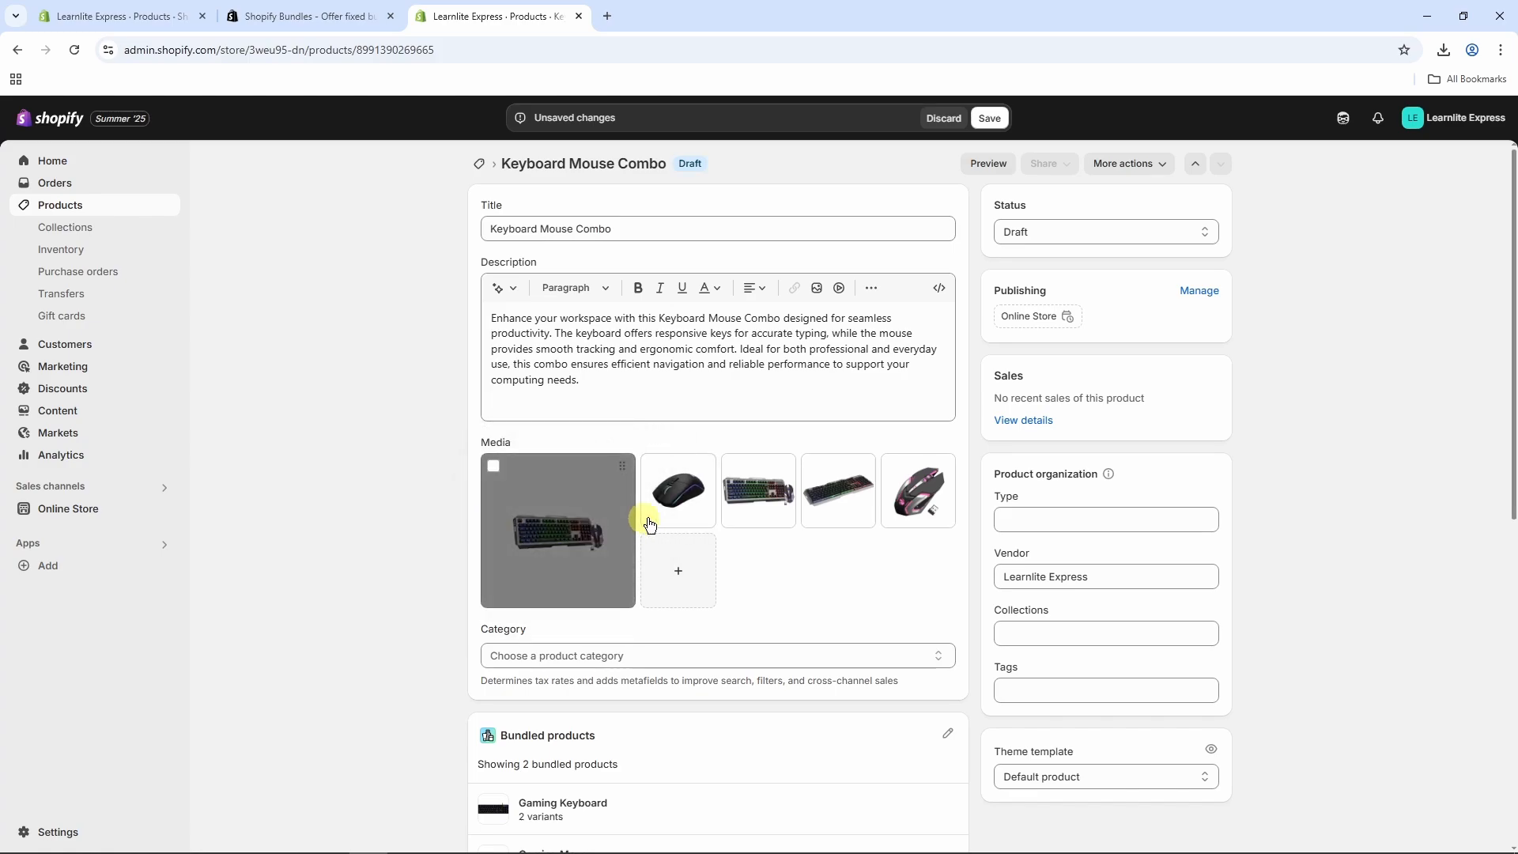
{"action": "left_click_drag", "start_coordinate": [685, 515], "coordinate": [838, 498]}
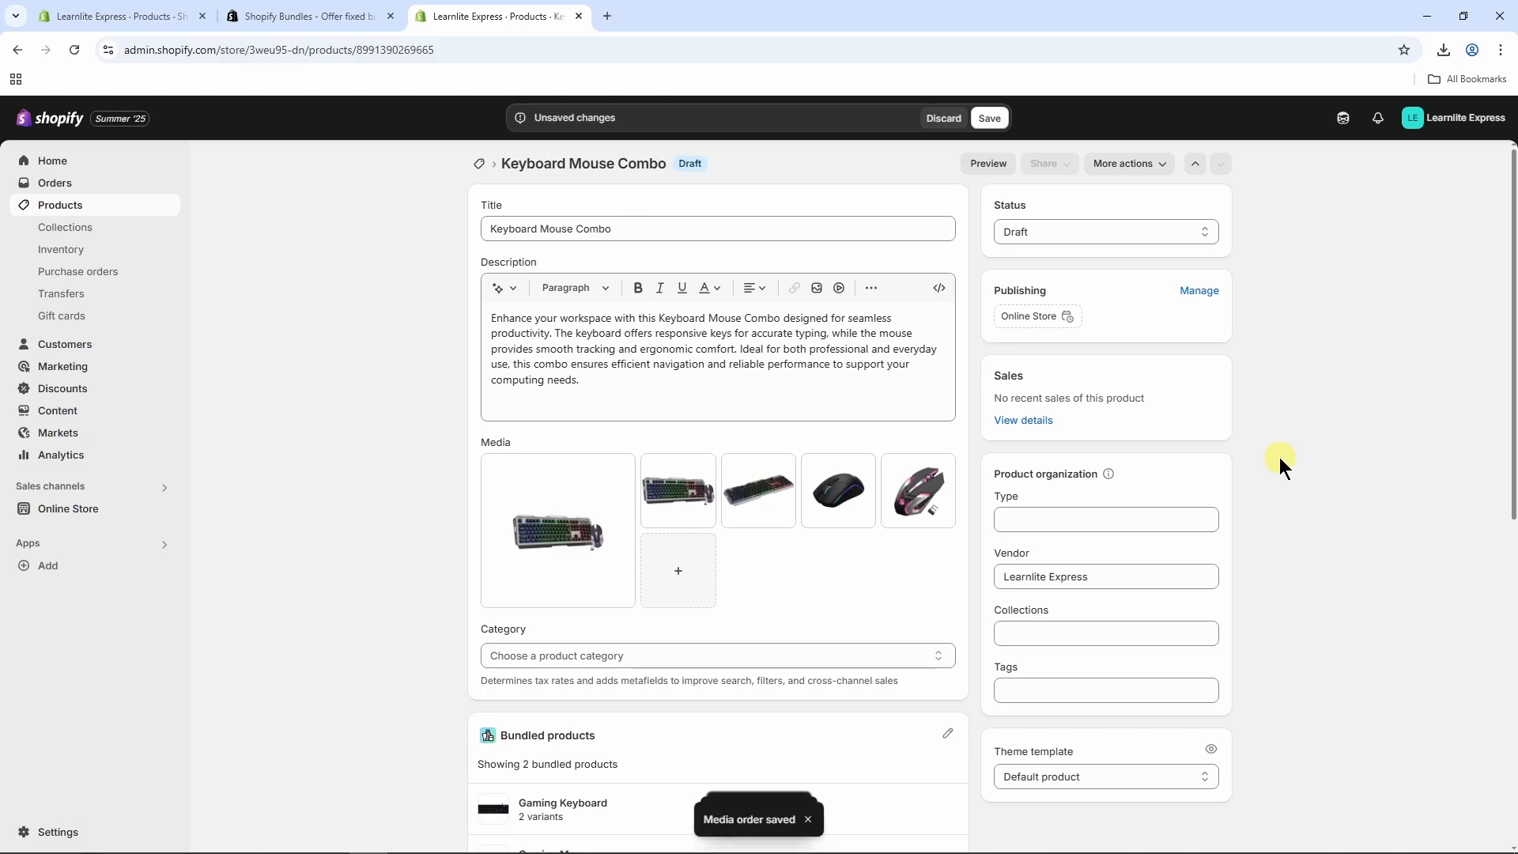
{"action": "scroll", "coordinate": [1279, 457], "scroll_direction": "down", "scroll_amount": 2}
{"action": "left_click", "coordinate": [811, 447]}
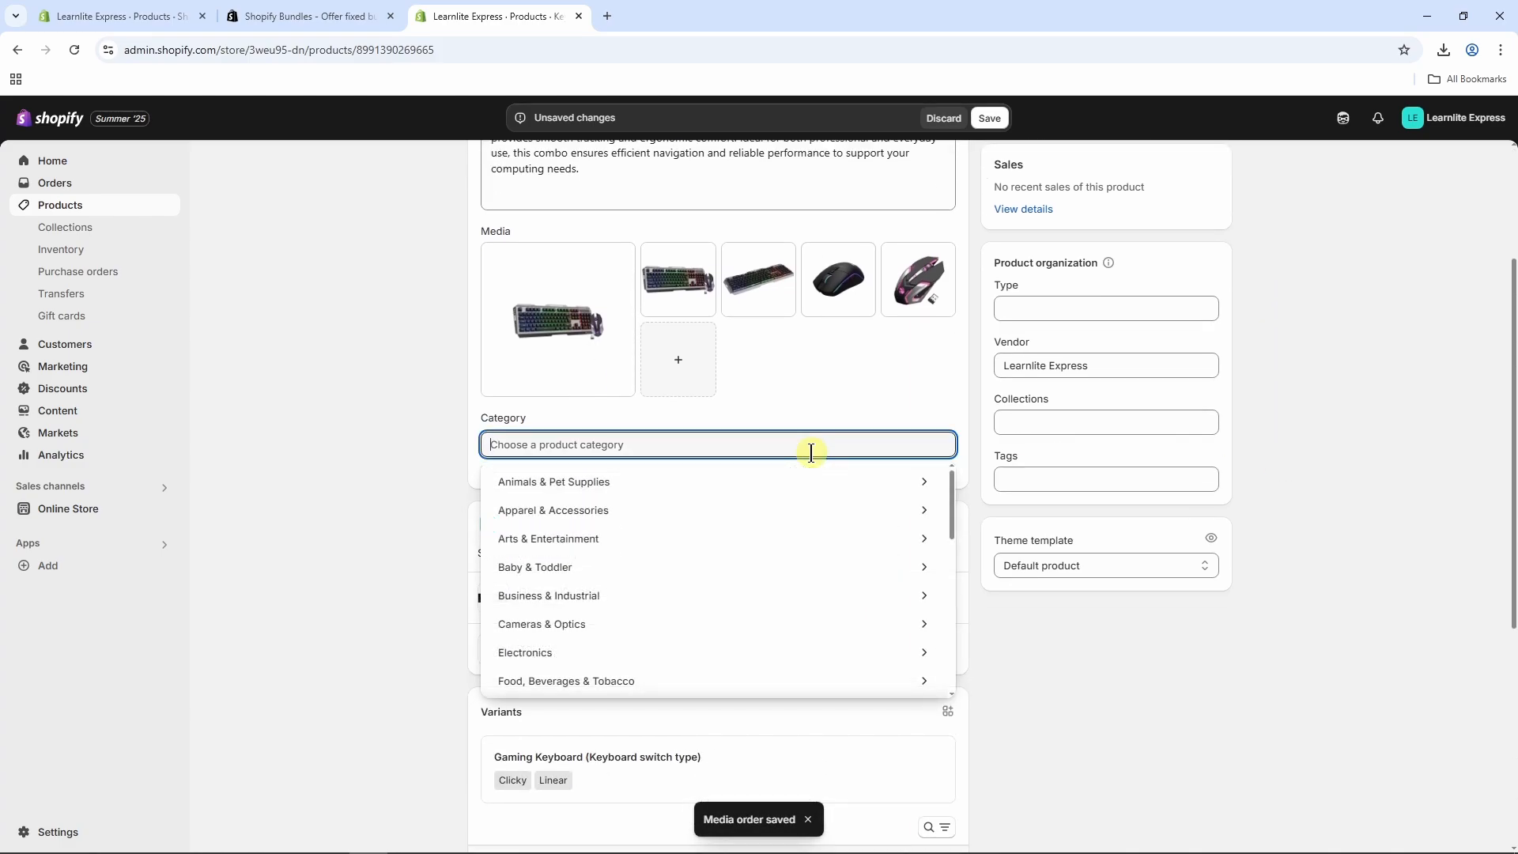
Step: Search 'tec' and set the category to IT & Technology, then review the Clicky and Linear variants
{"action": "type", "text": "tec"}
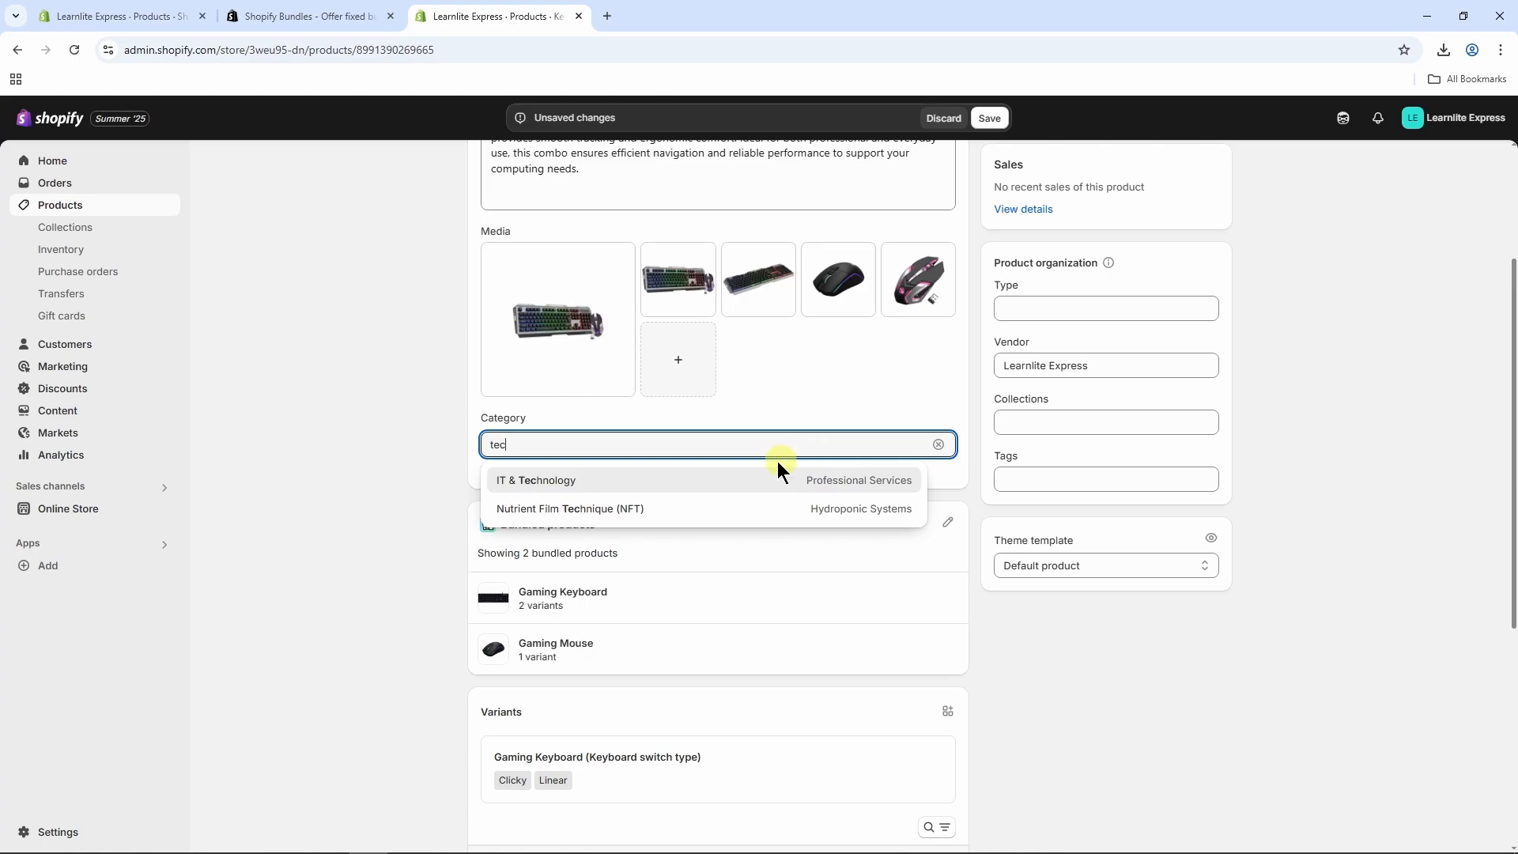
{"action": "left_click", "coordinate": [649, 479]}
{"action": "left_click", "coordinate": [1067, 653]}
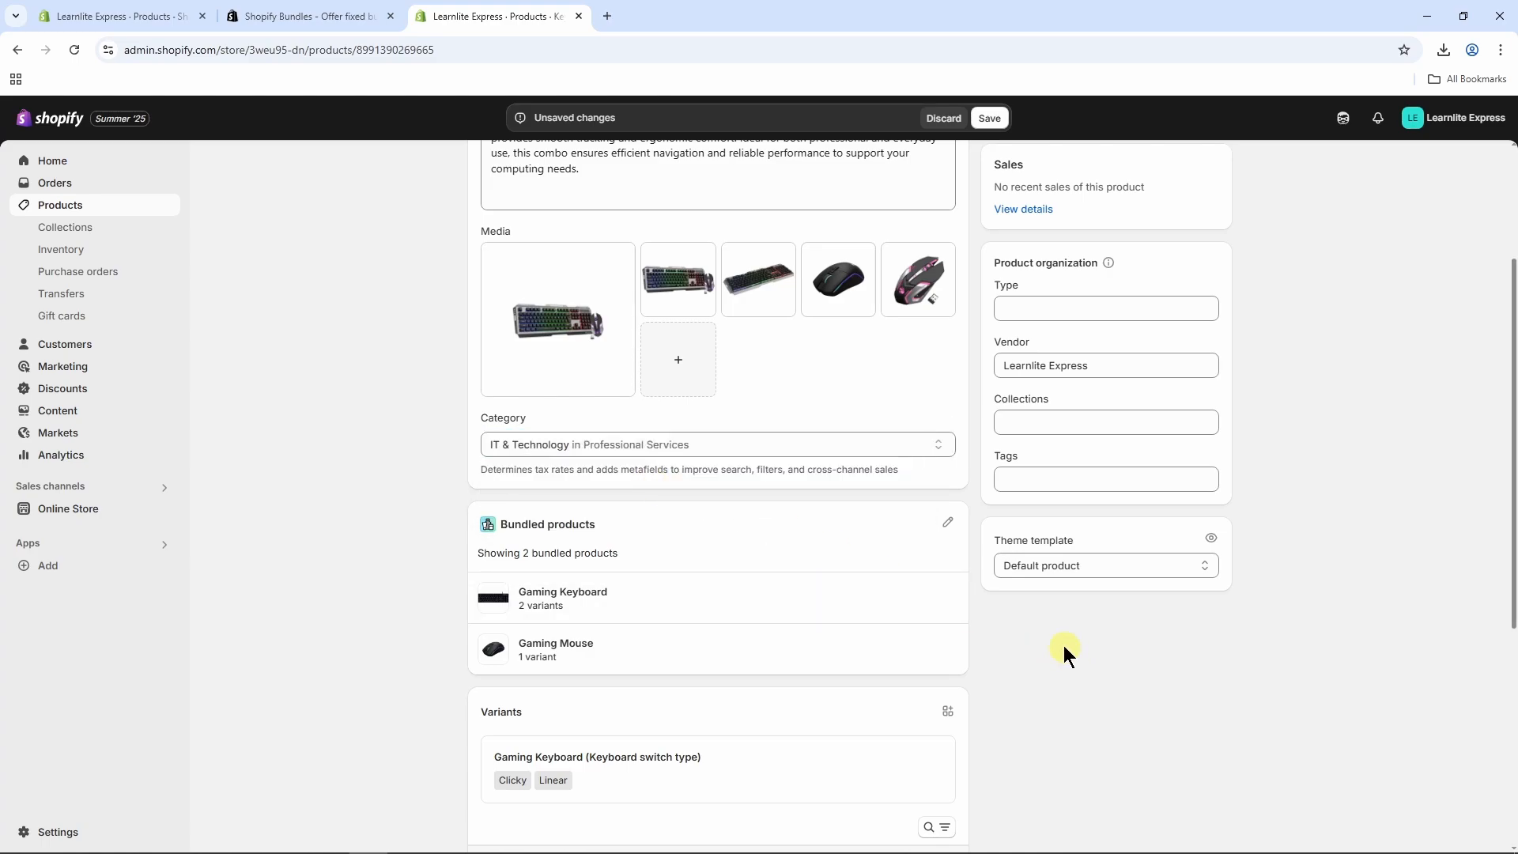
{"action": "scroll", "coordinate": [1042, 610], "scroll_direction": "down", "scroll_amount": 5}
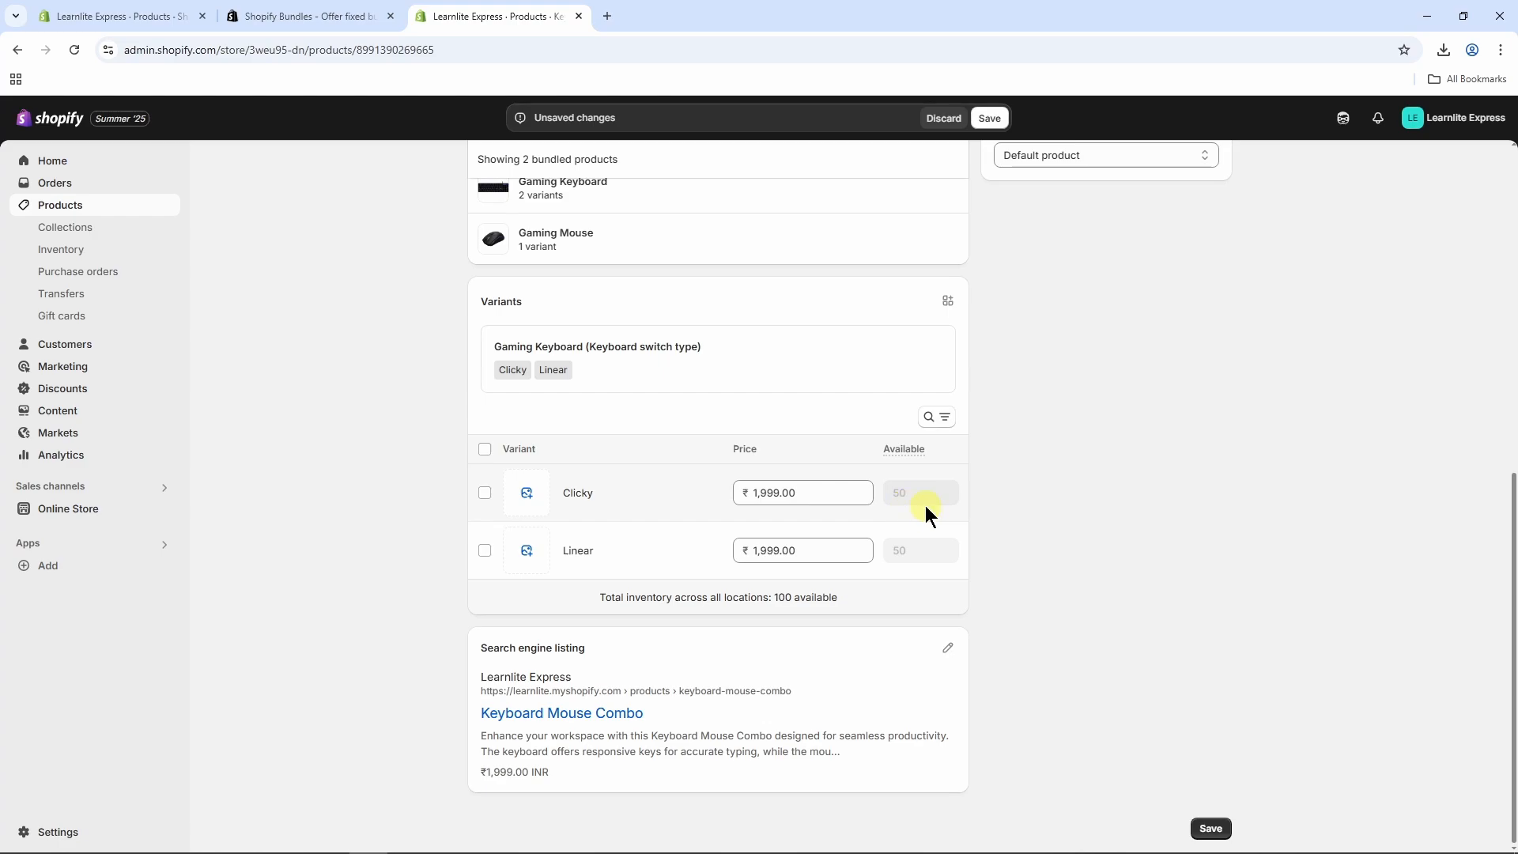
Step: Change the product status from Draft to Active and save
{"action": "scroll", "coordinate": [915, 501], "scroll_direction": "up", "scroll_amount": 8}
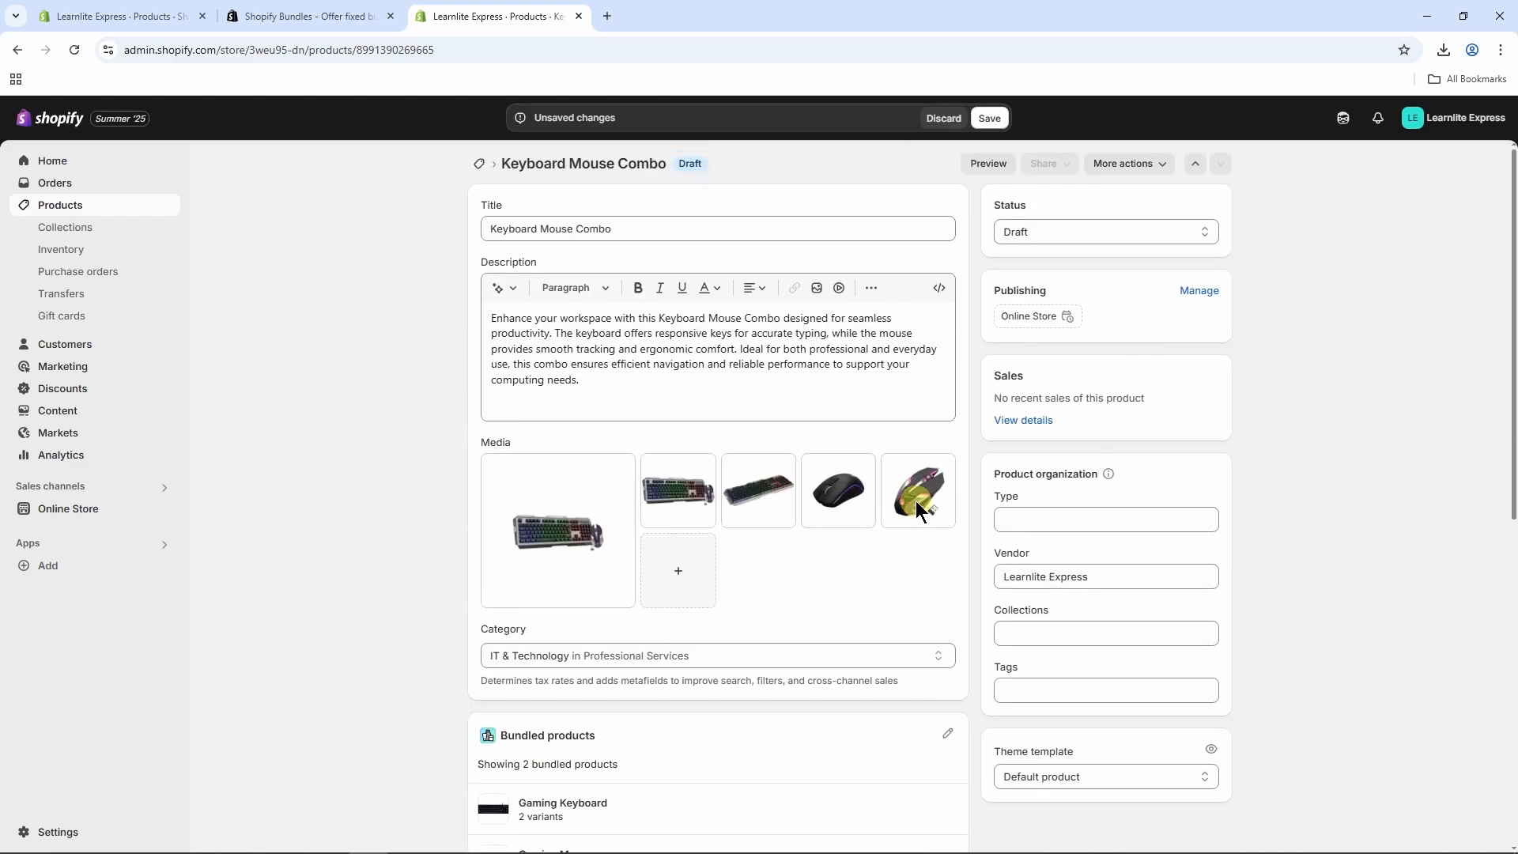
{"action": "left_click", "coordinate": [1103, 231]}
{"action": "left_click", "coordinate": [1064, 253]}
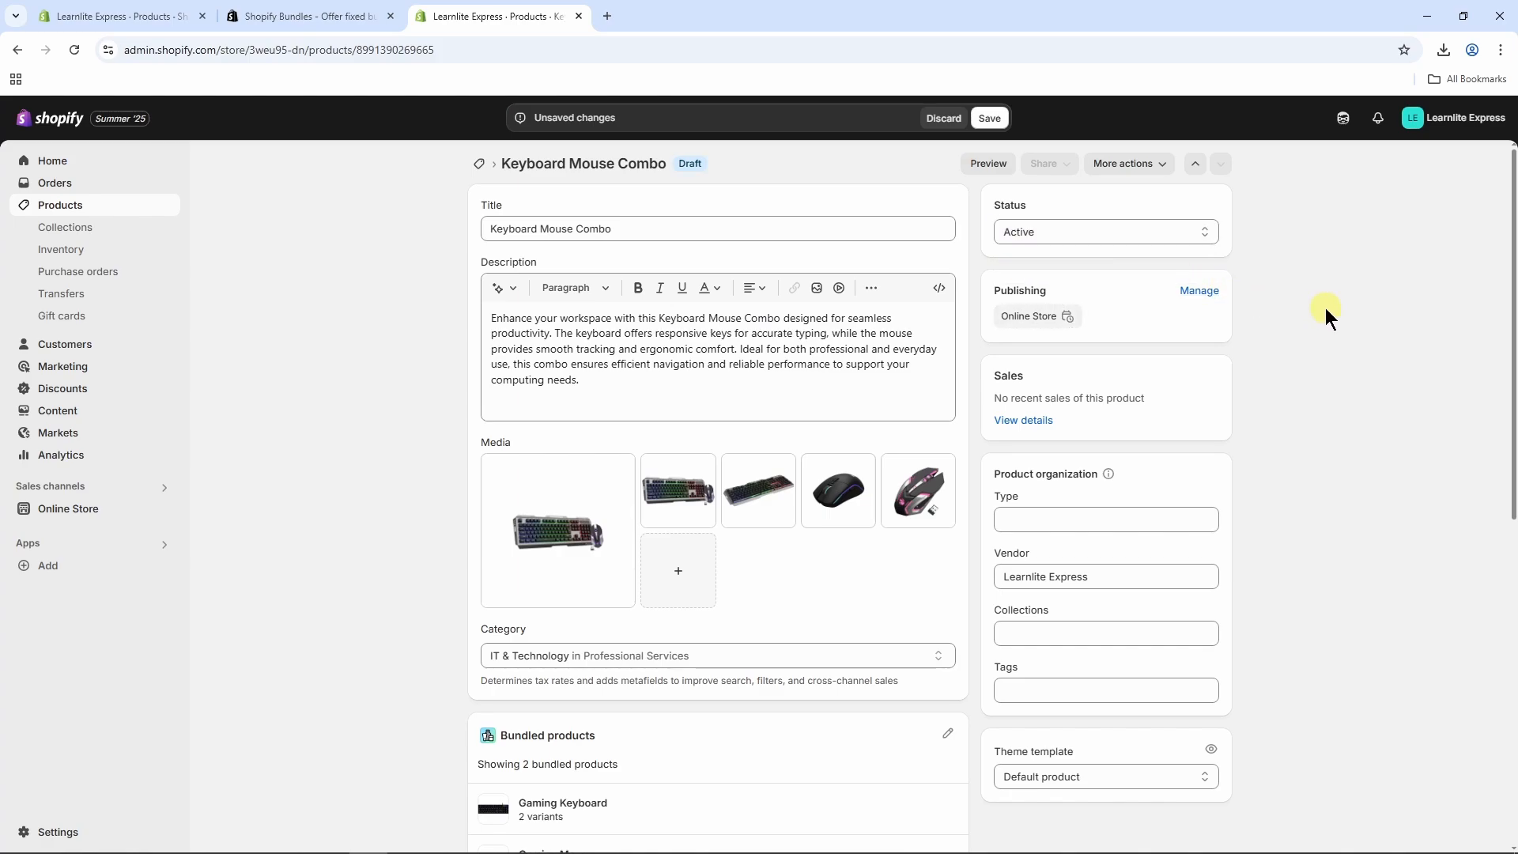
{"action": "left_click", "coordinate": [991, 119]}
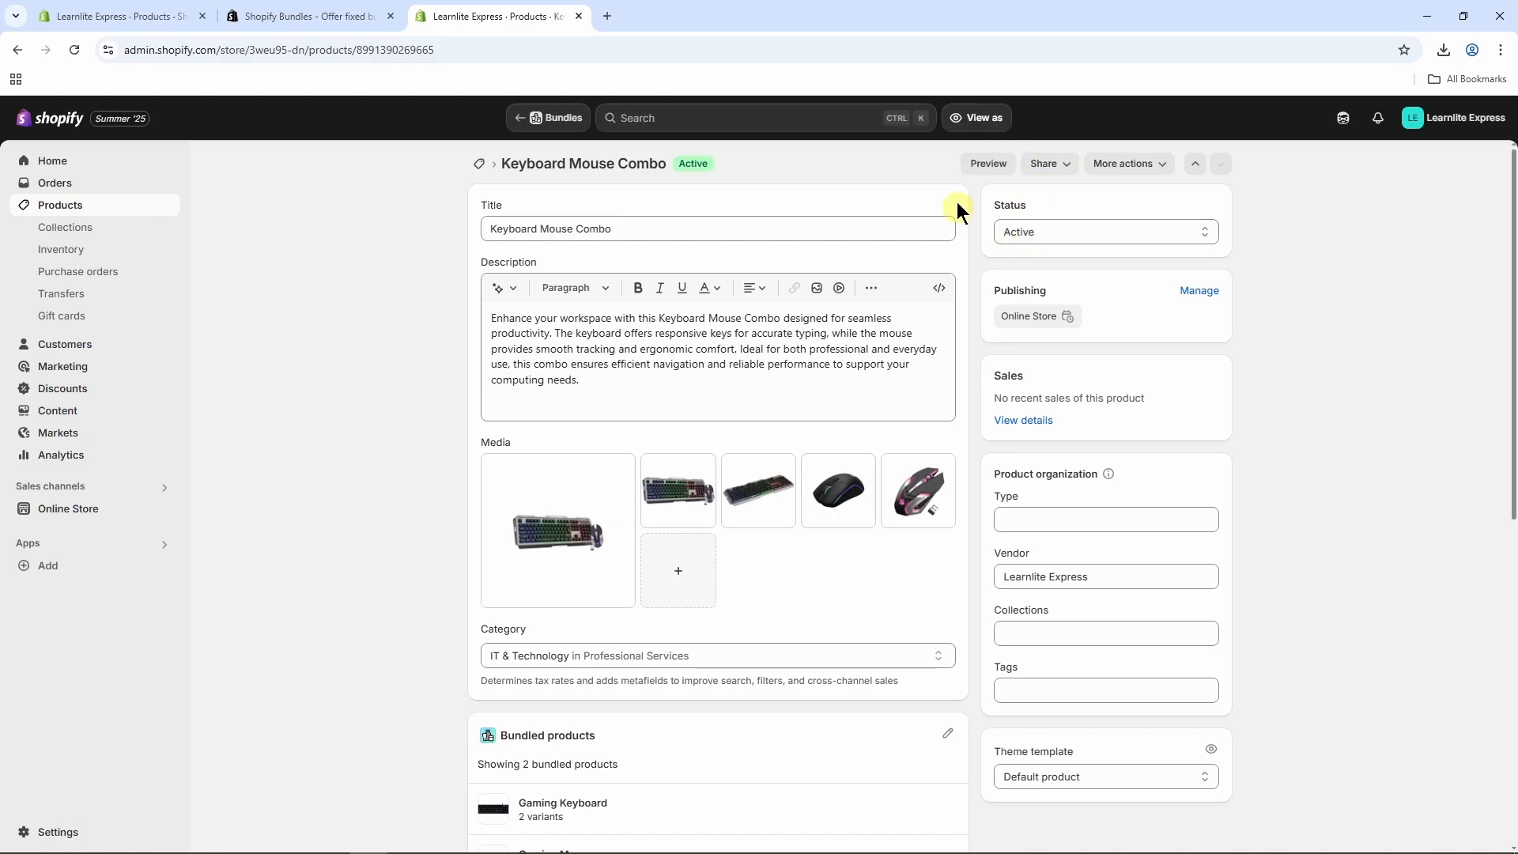
Step: Preview Keyboard Mouse Combo on the storefront, set quantity to 1 and scroll through its images
{"action": "left_click", "coordinate": [989, 164]}
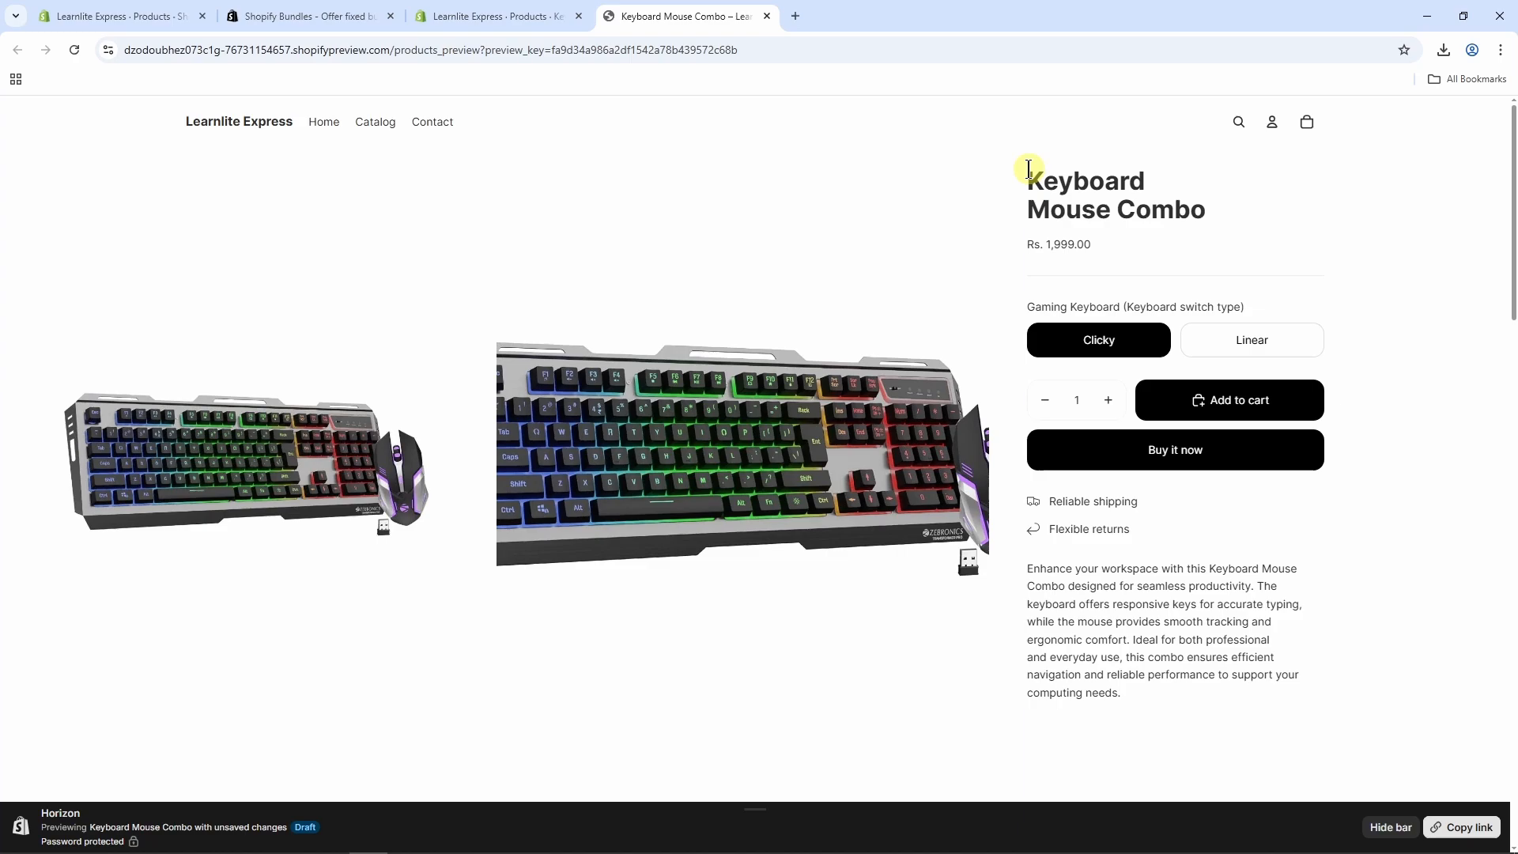
{"action": "left_click_drag", "start_coordinate": [1029, 169], "coordinate": [1203, 210]}
{"action": "left_click", "coordinate": [1216, 248]}
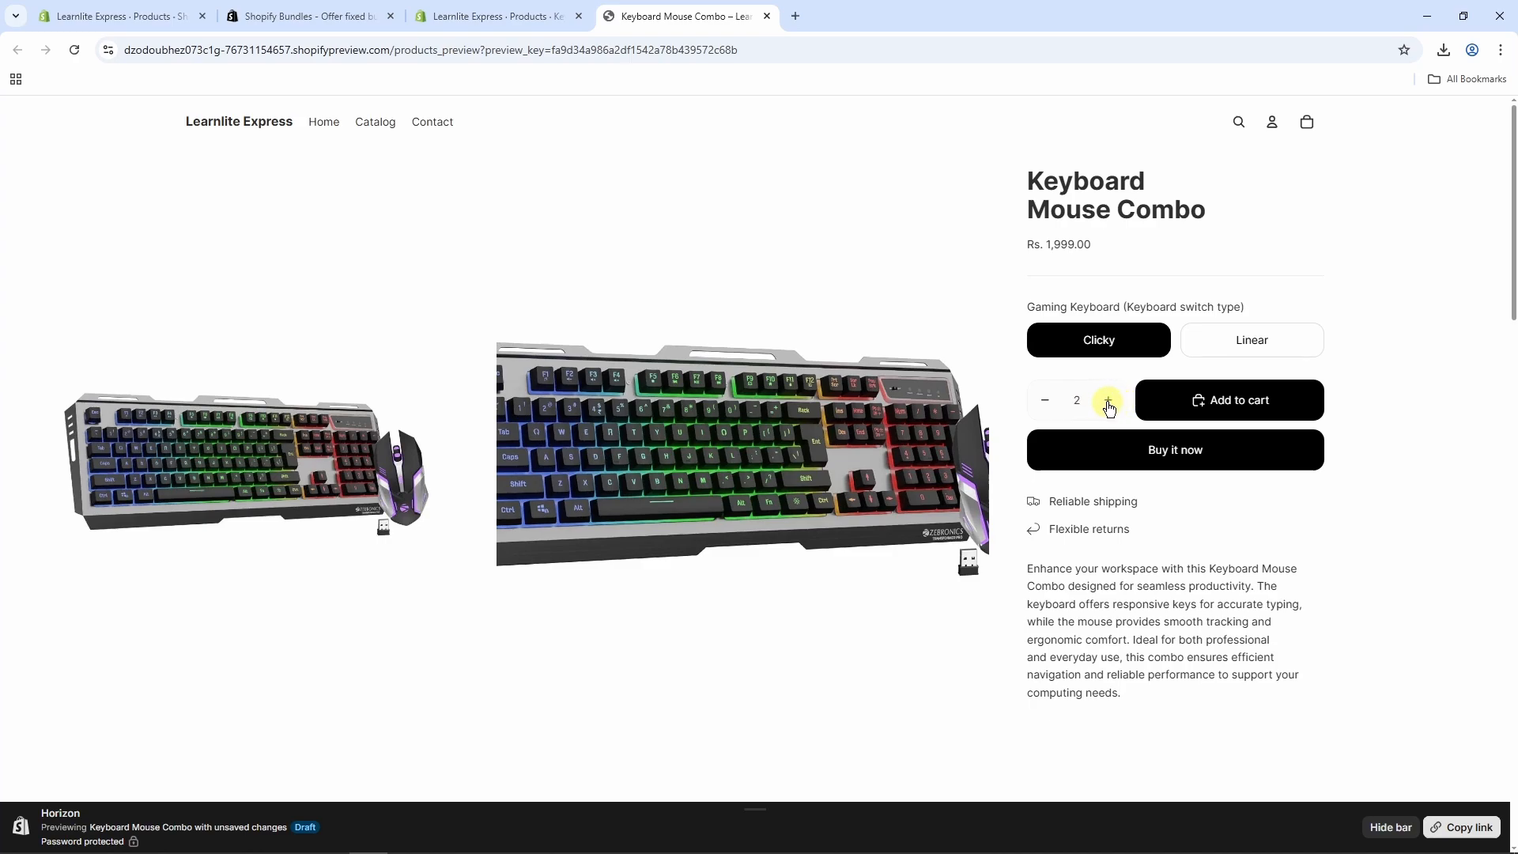
{"action": "left_click", "coordinate": [1044, 400]}
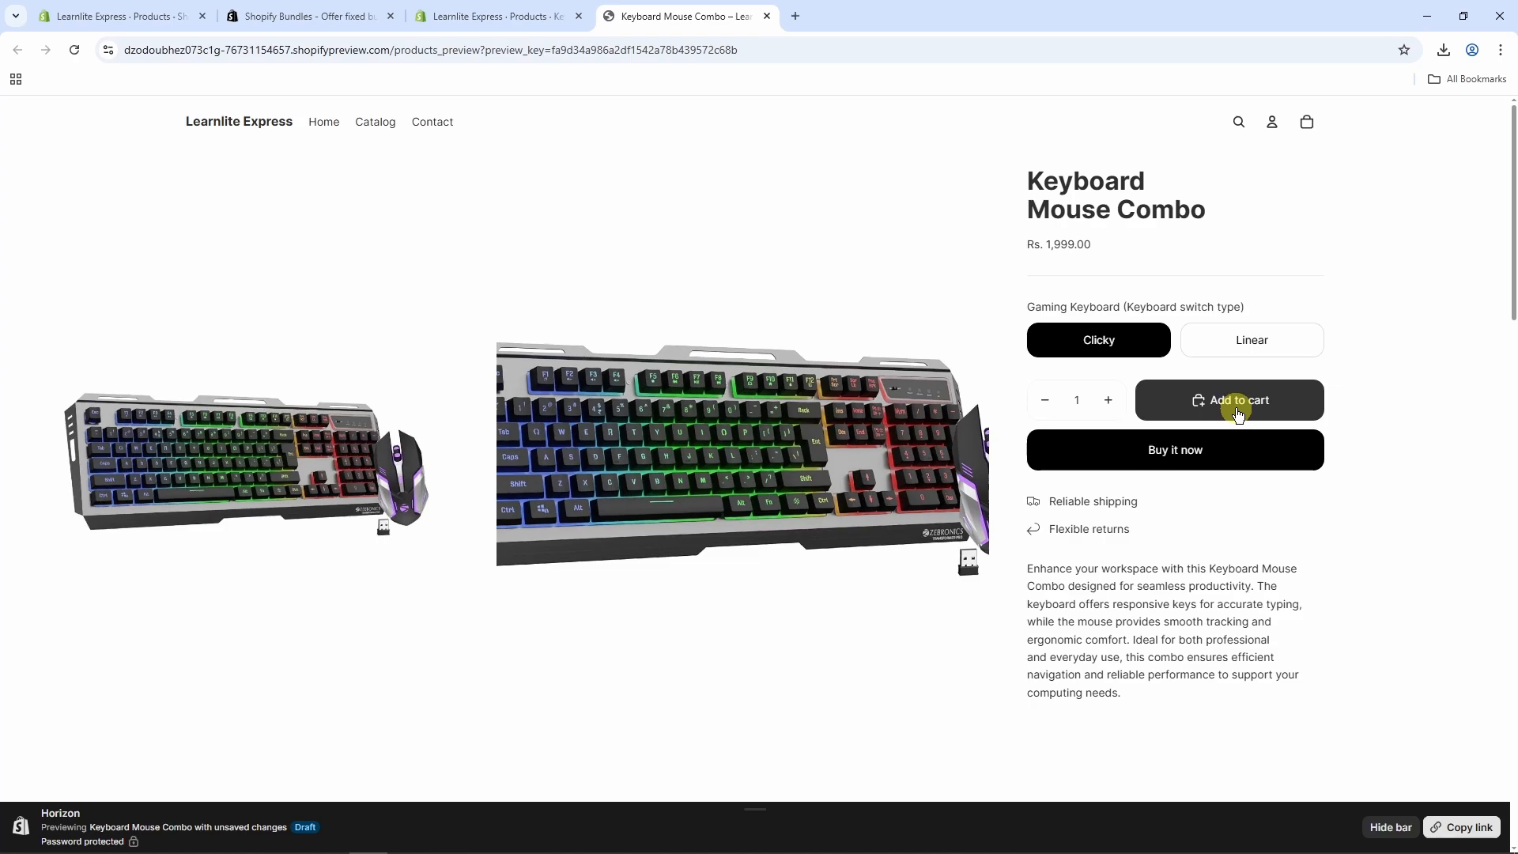
{"action": "scroll", "coordinate": [690, 343], "scroll_direction": "down", "scroll_amount": 1}
{"action": "scroll", "coordinate": [690, 343], "scroll_direction": "down", "scroll_amount": 5}
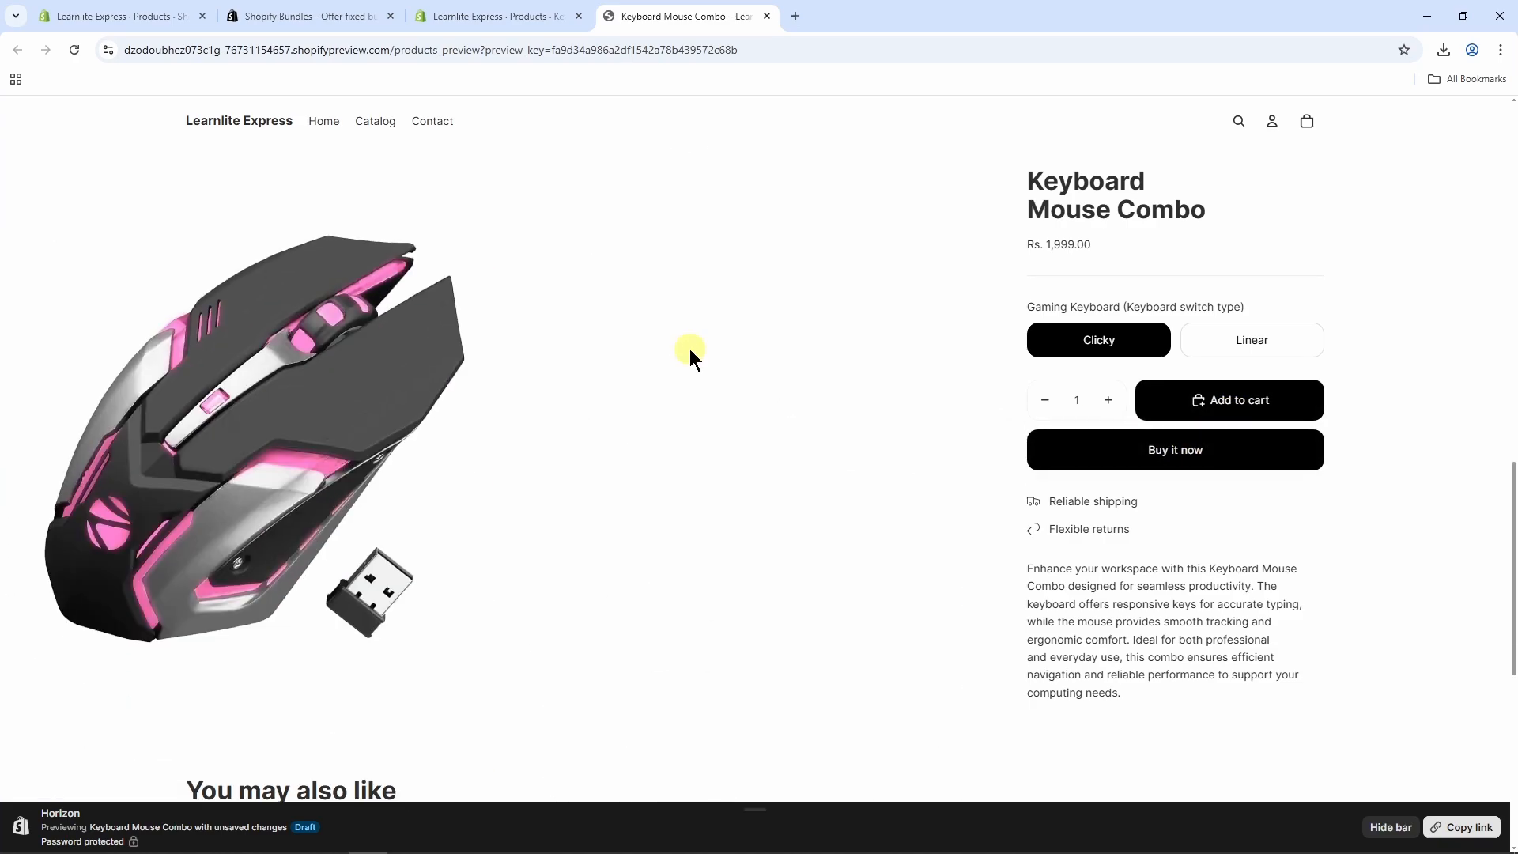
{"action": "scroll", "coordinate": [689, 349], "scroll_direction": "up", "scroll_amount": 6}
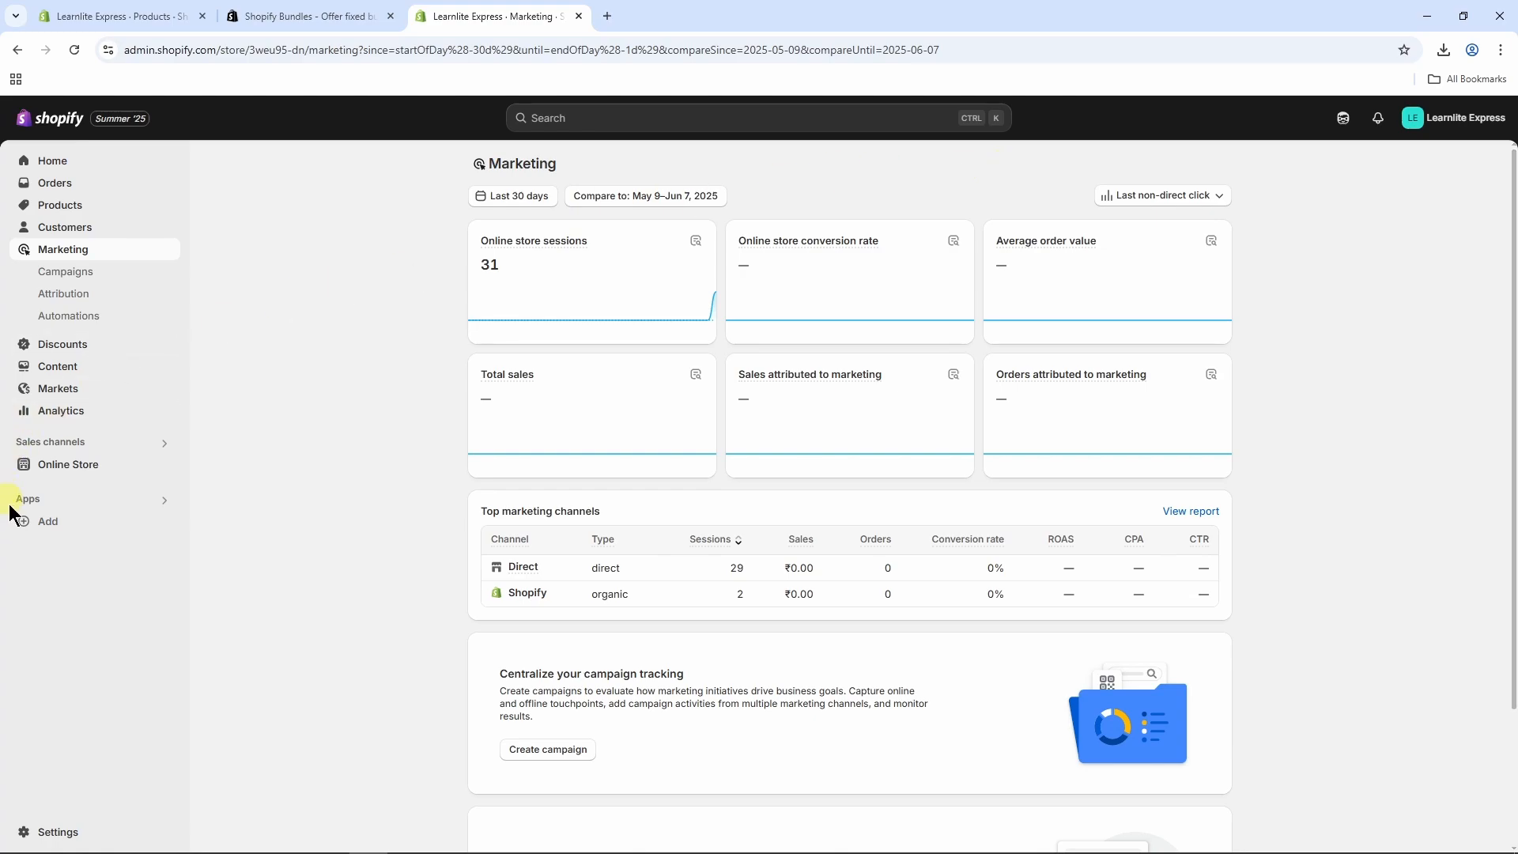
Step: Check the Bundles app's list, then view Products showing Keyboard Mouse Combo as Active
{"action": "left_click", "coordinate": [91, 499]}
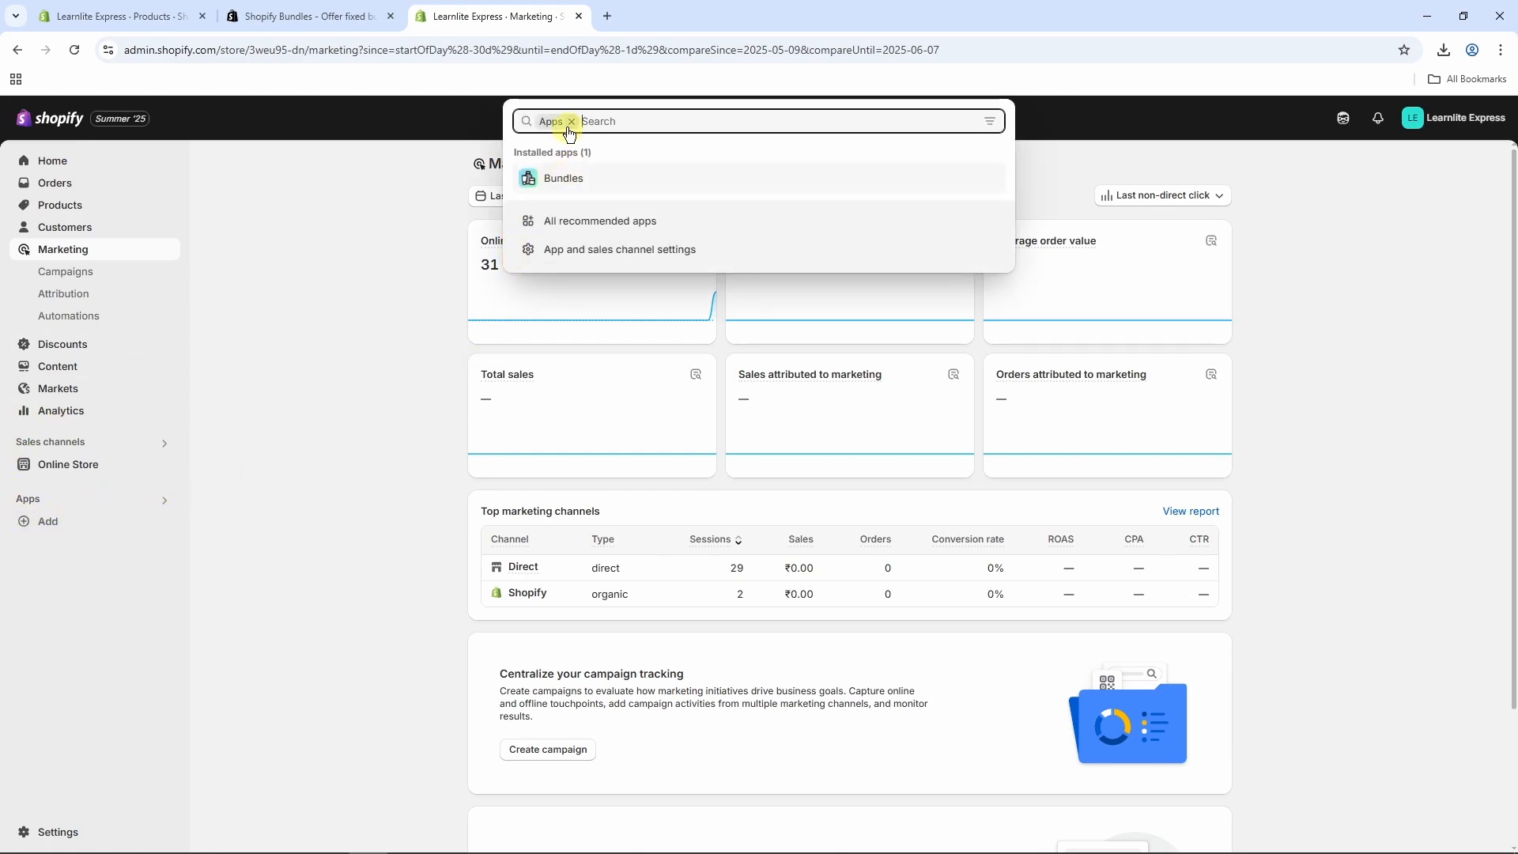
{"action": "left_click", "coordinate": [570, 178]}
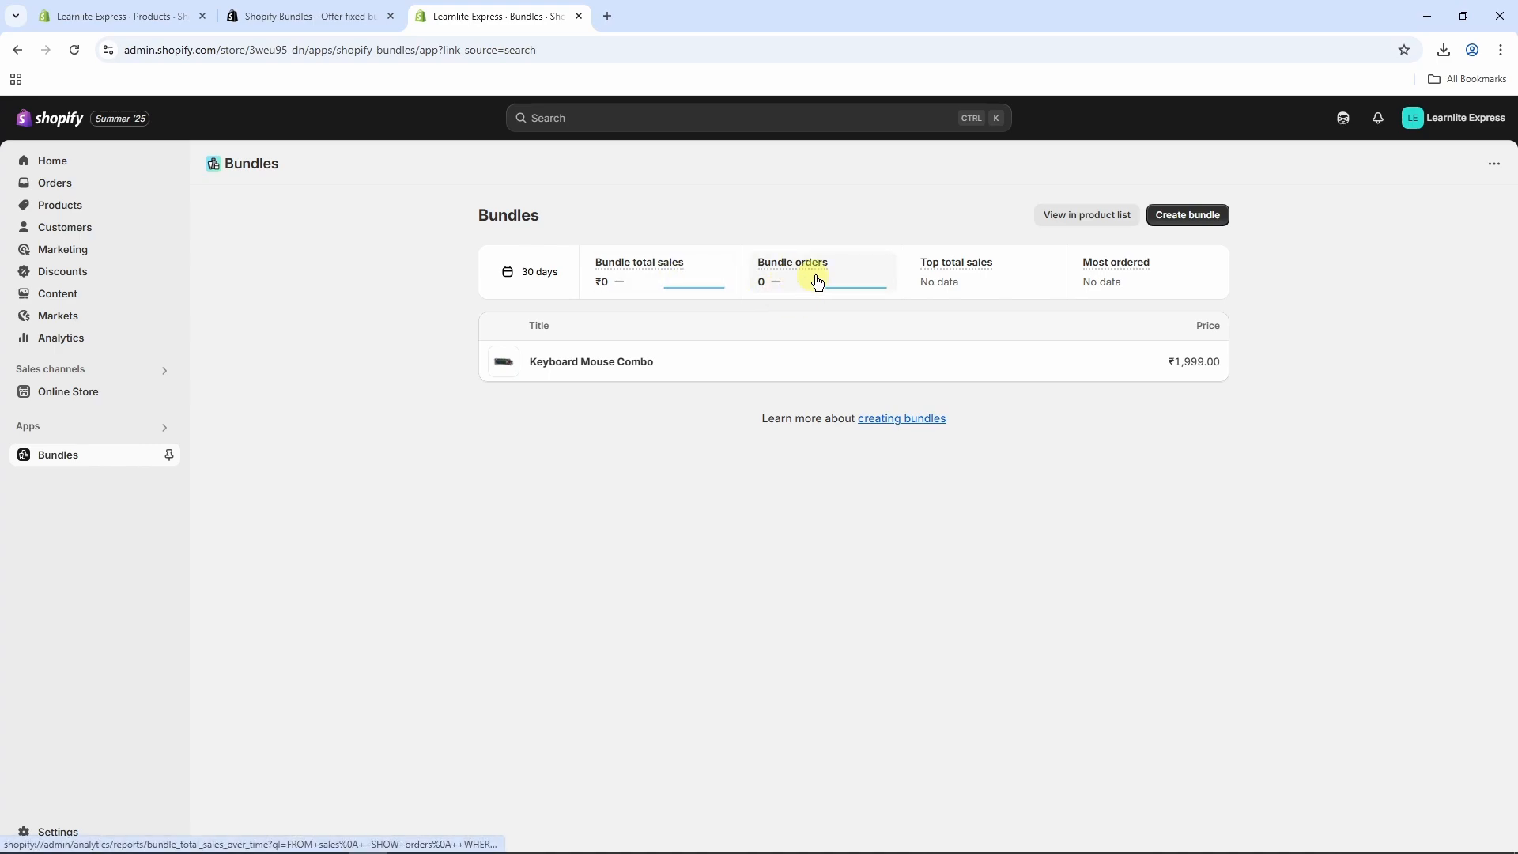
{"action": "left_click", "coordinate": [79, 205]}
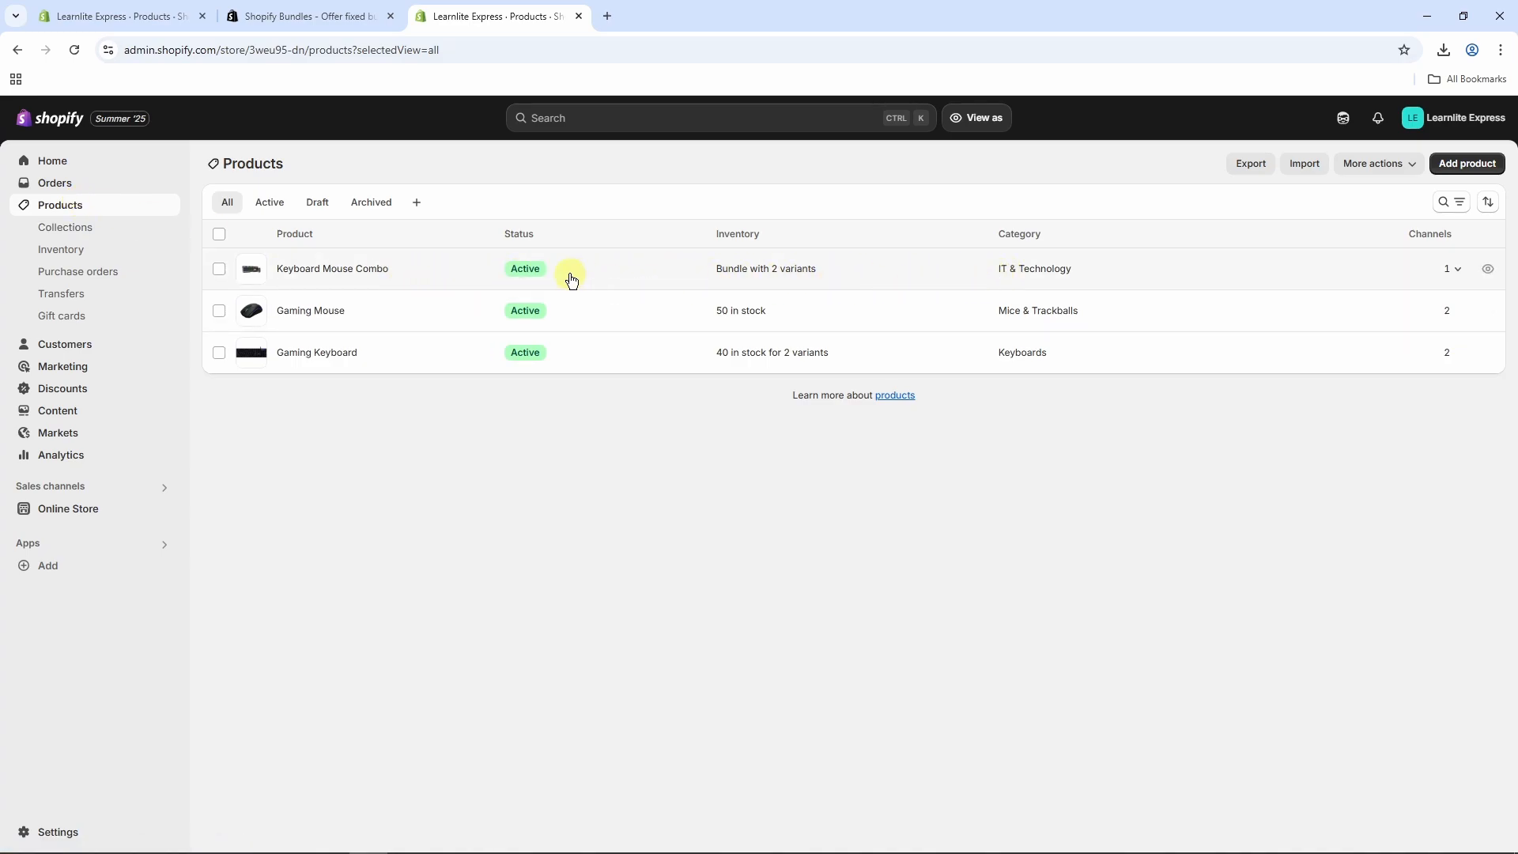
Step: Edit Keyboard Mouse Combo's bundled products: Gaming Keyboard and Gaming Mouse, quantity 1 each
{"action": "left_click", "coordinate": [431, 277]}
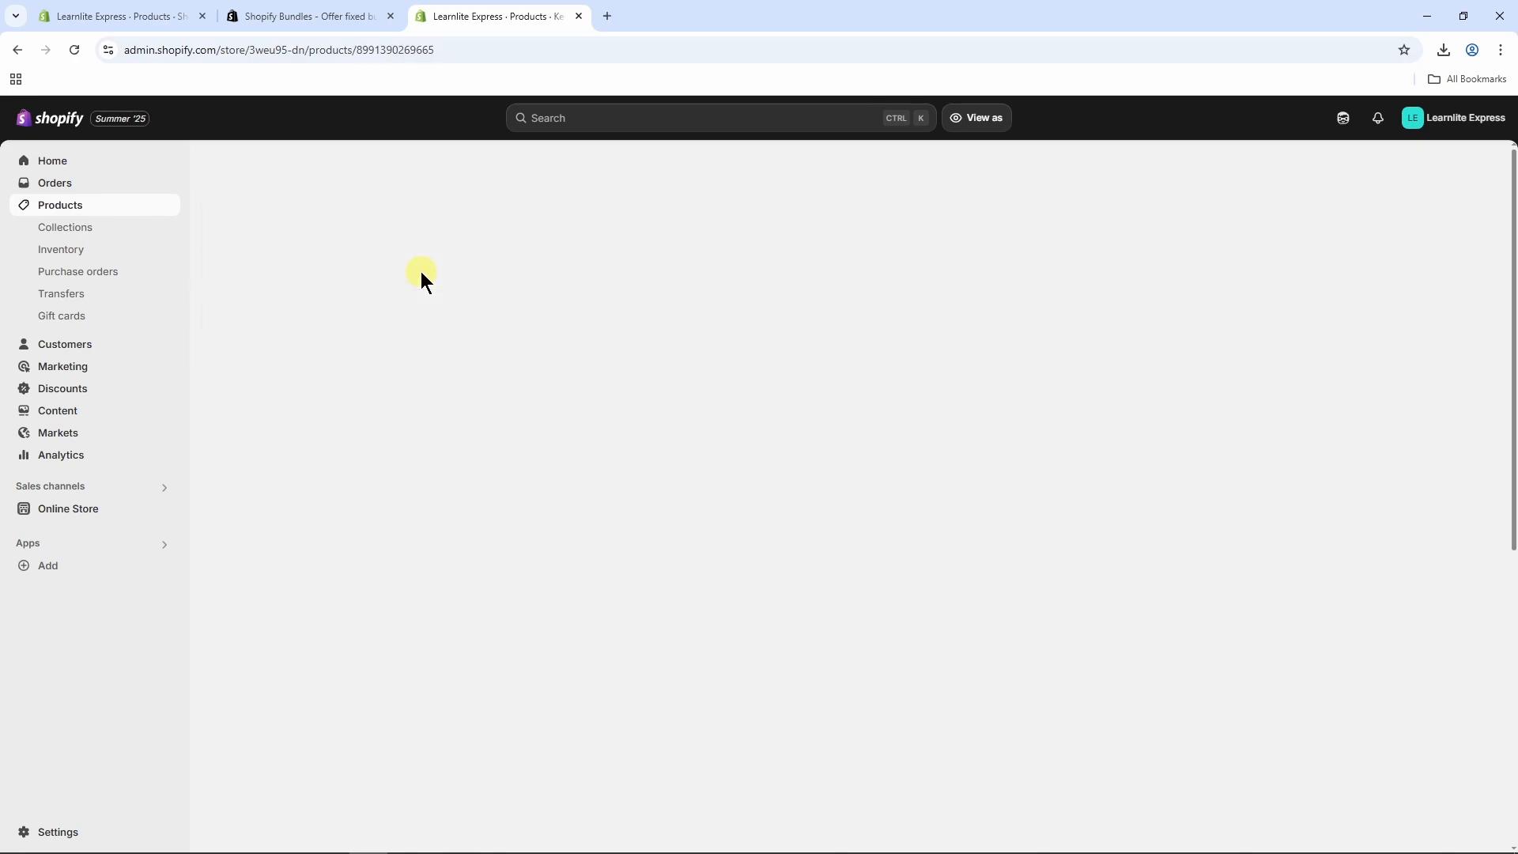
{"action": "scroll", "coordinate": [723, 346], "scroll_direction": "down", "scroll_amount": 5}
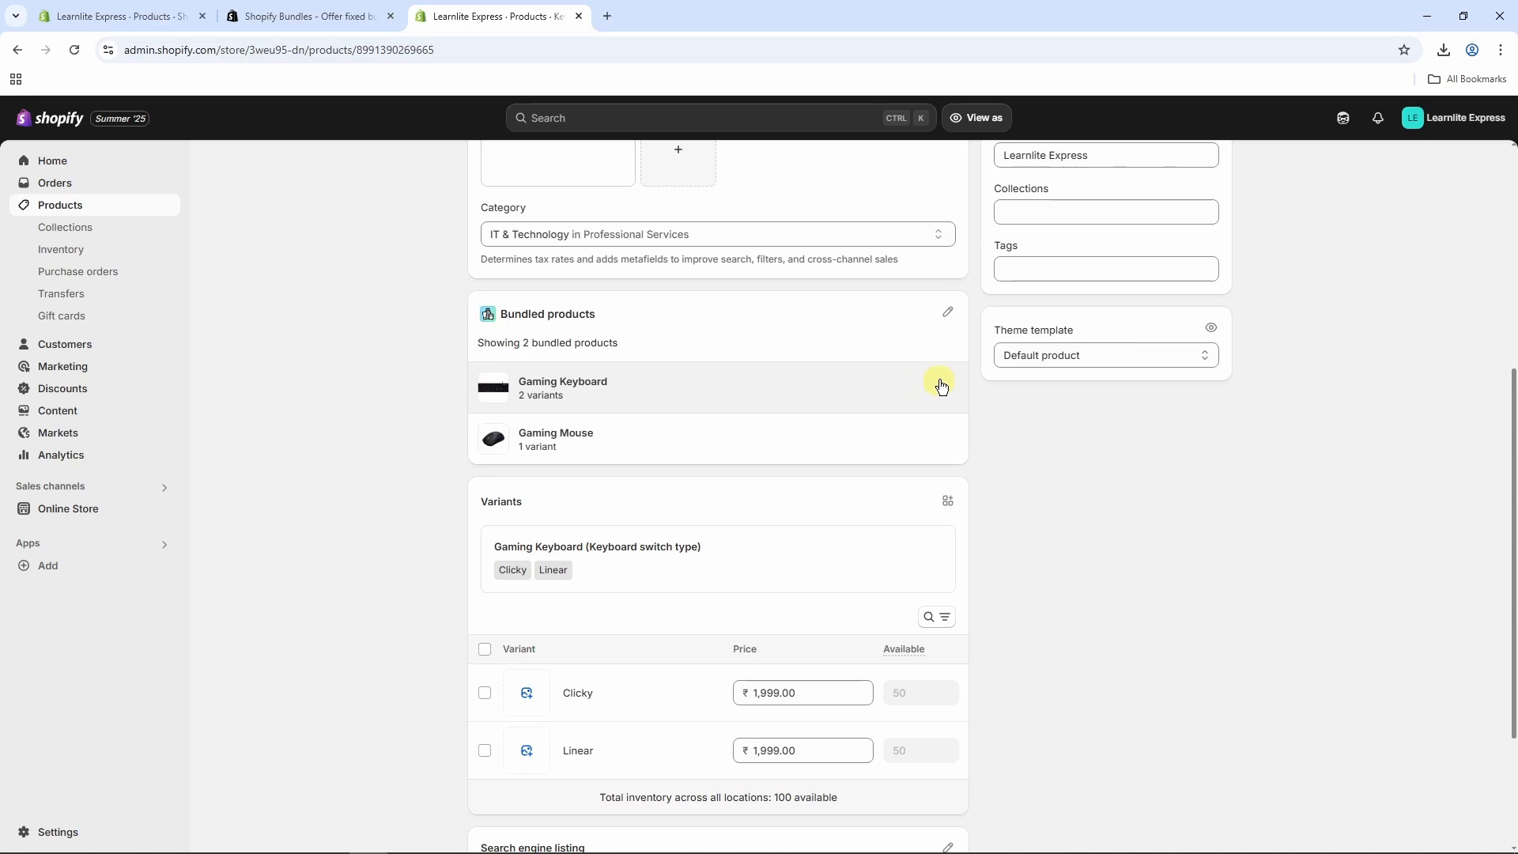
{"action": "left_click", "coordinate": [950, 315]}
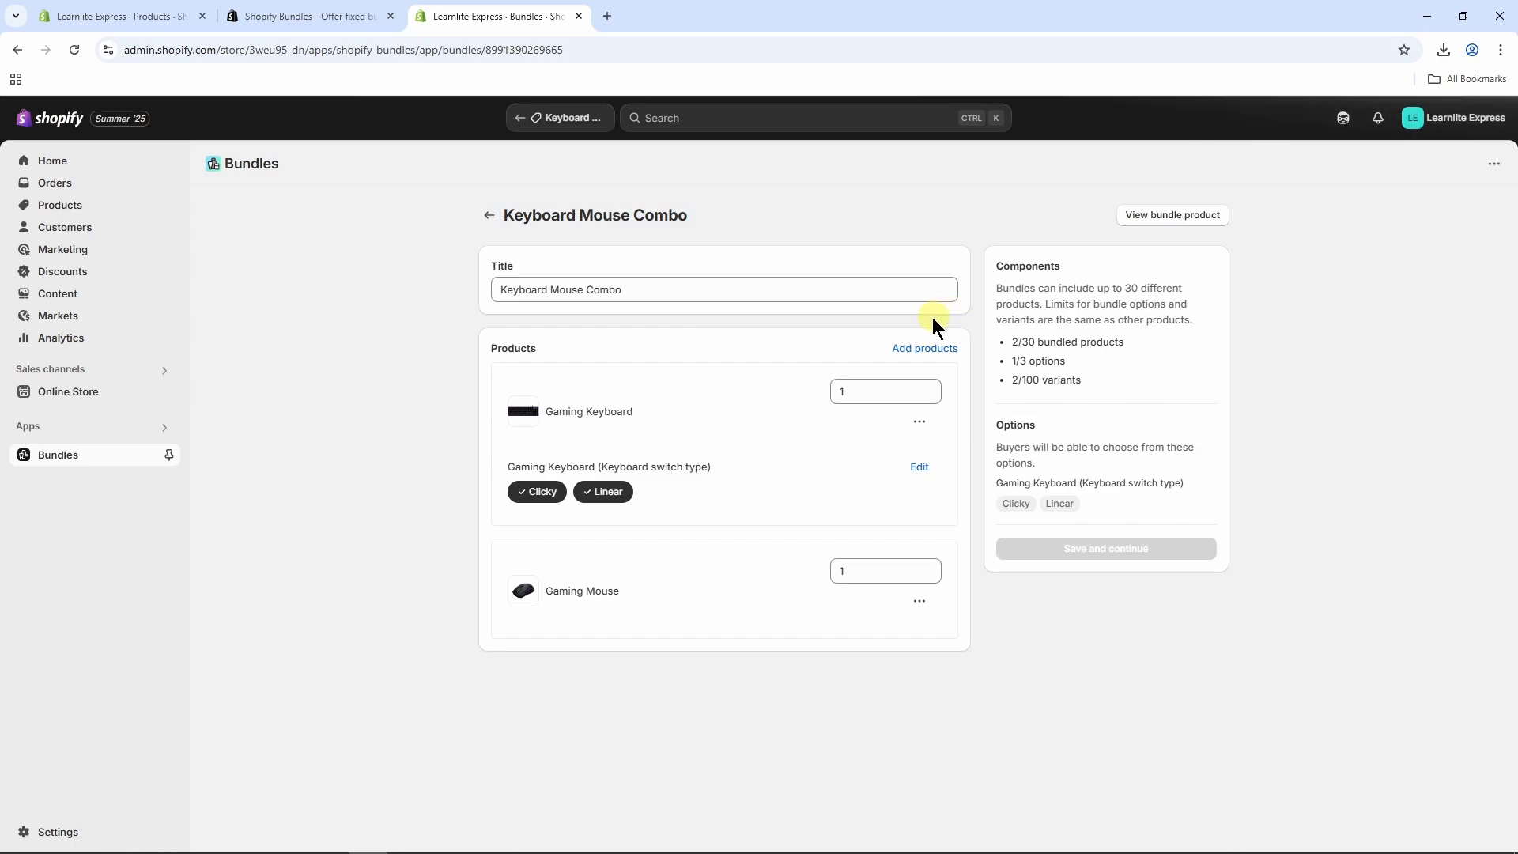
Step: Dismiss the product picker without adding anything, then return to the store's Home page
{"action": "left_click", "coordinate": [922, 350]}
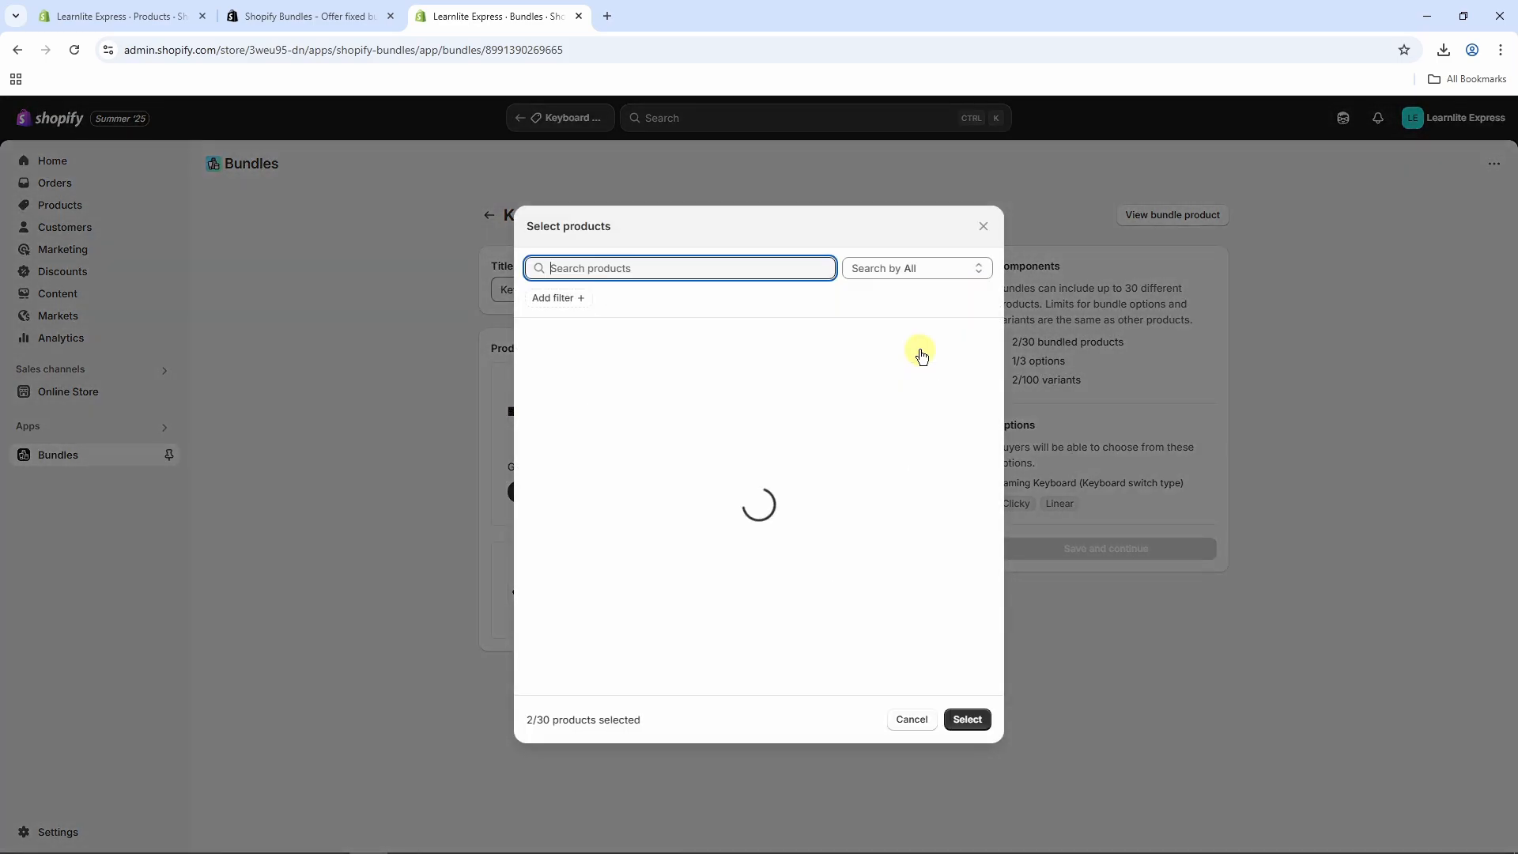
{"action": "left_click", "coordinate": [983, 231]}
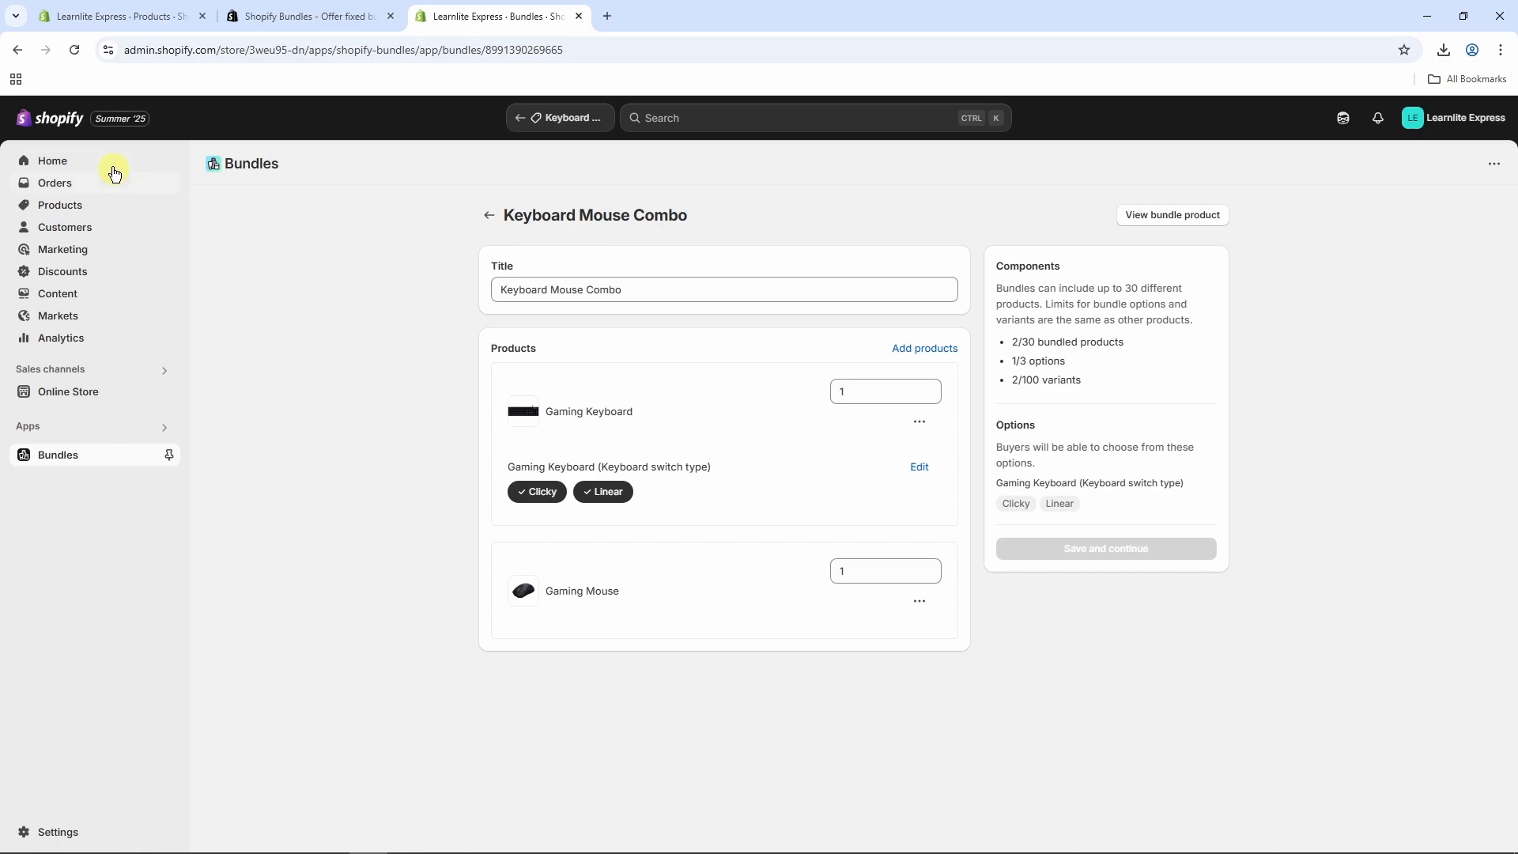
{"action": "left_click", "coordinate": [87, 162]}
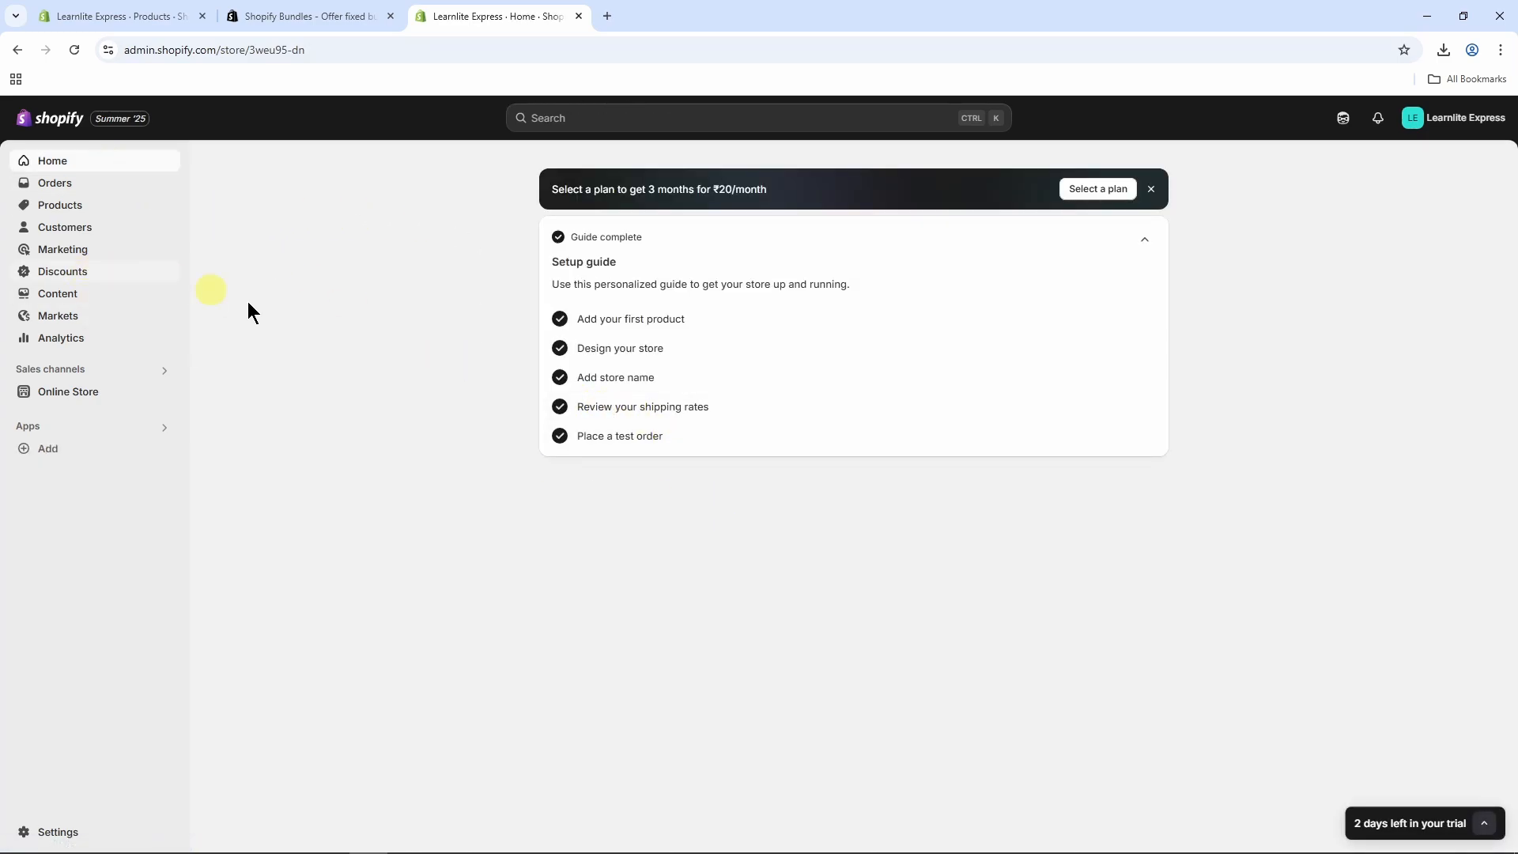